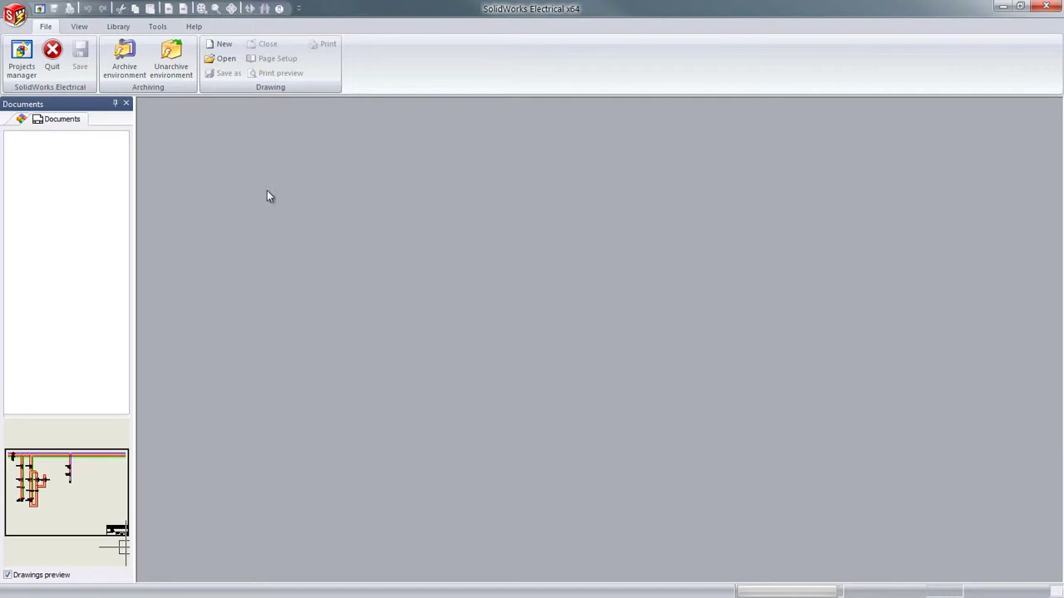
# Step: Filter all projects by the project name 2014 and open the SolidWorks What's New 2014 project
pyautogui.click(28, 63)
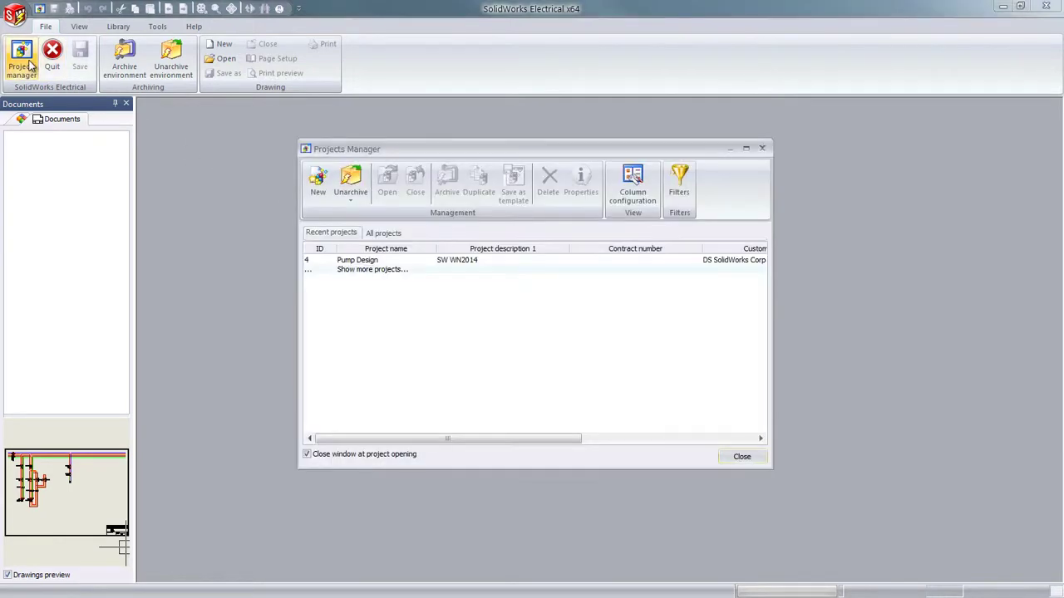
pyautogui.click(383, 234)
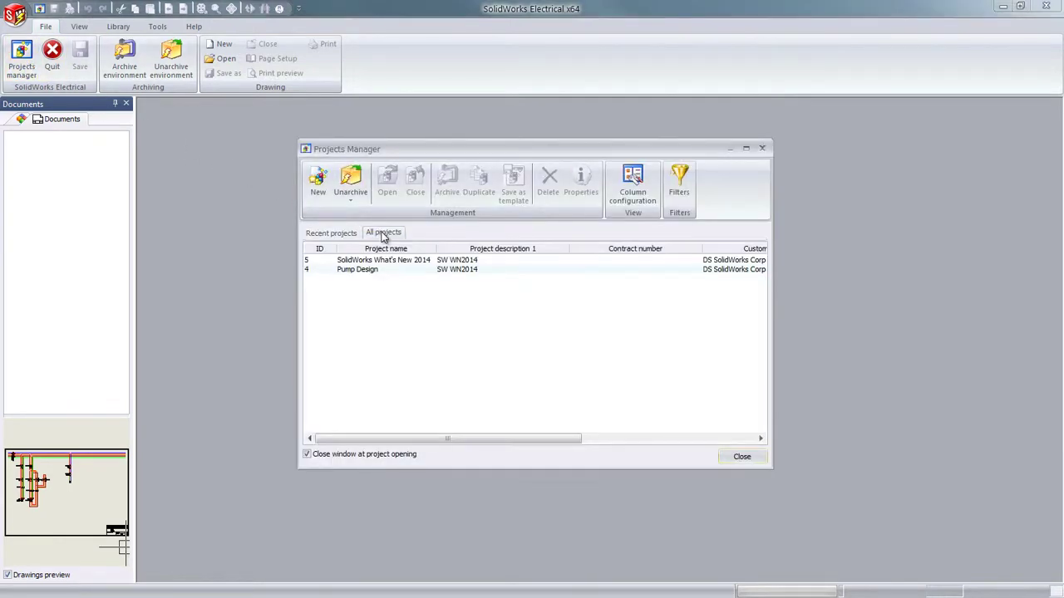
pyautogui.click(679, 183)
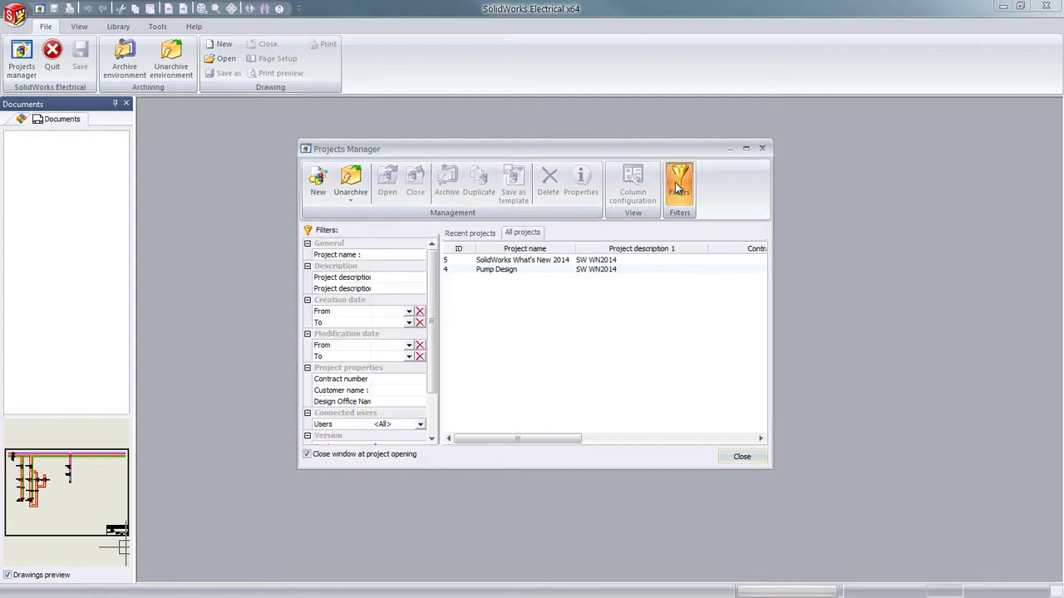
pyautogui.scroll(-2, 431, 287)
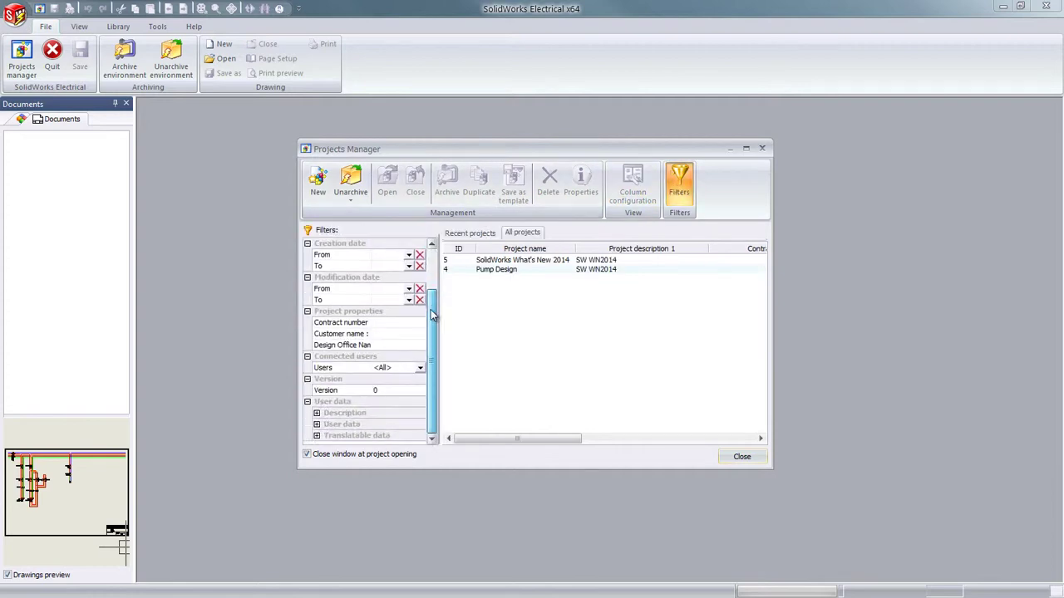
pyautogui.scroll(2, 430, 287)
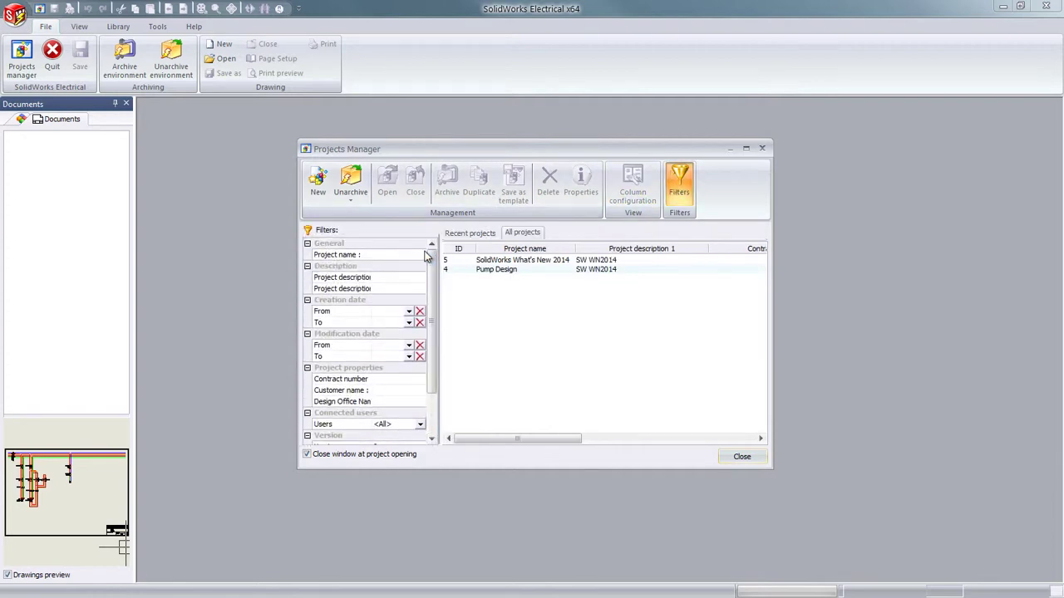
pyautogui.click(387, 258)
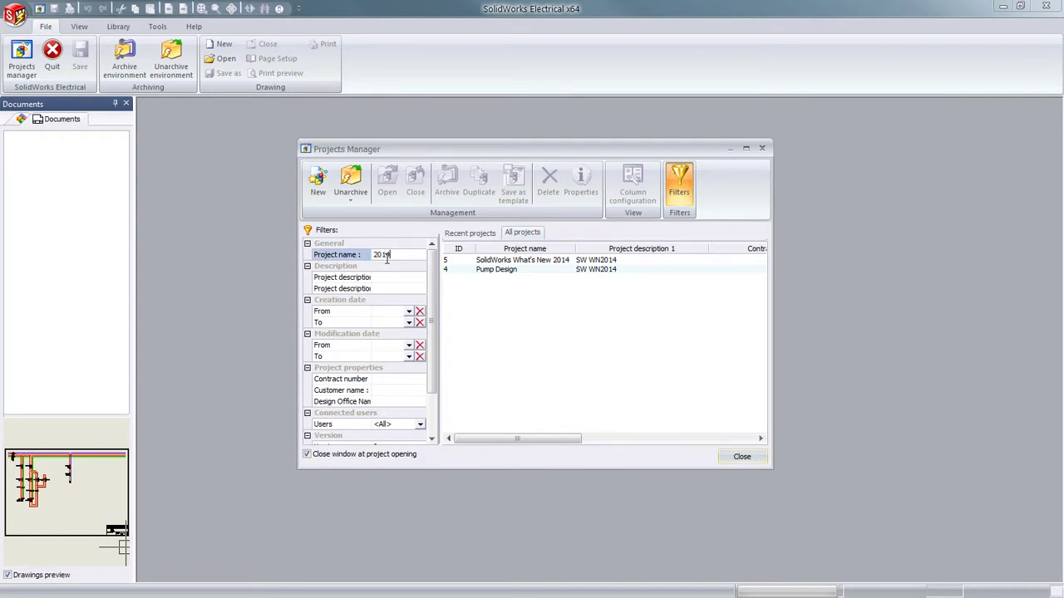
pyautogui.write('2014')
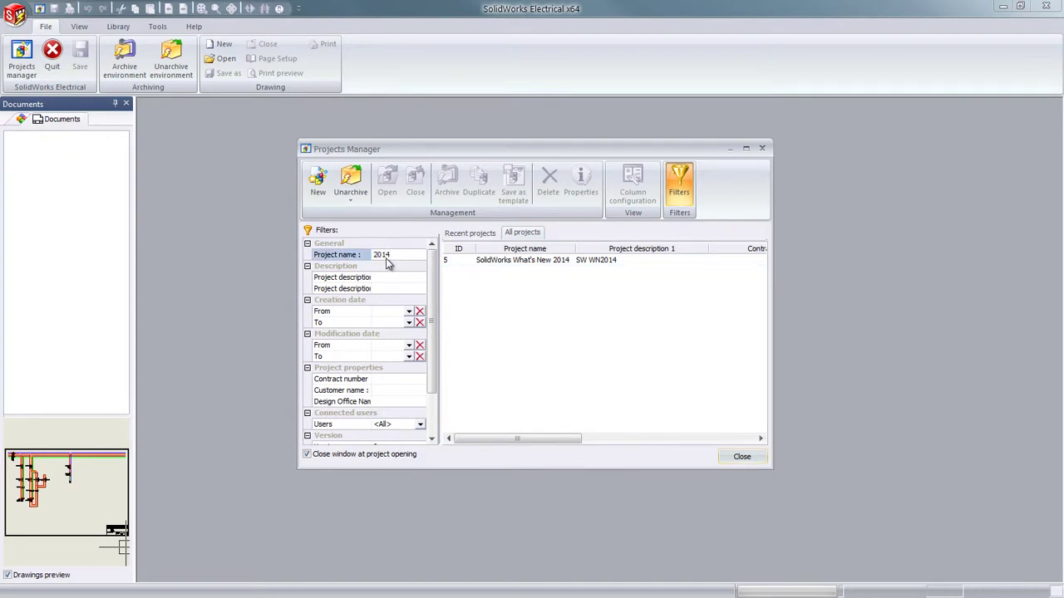
pyautogui.doubleClick(494, 260)
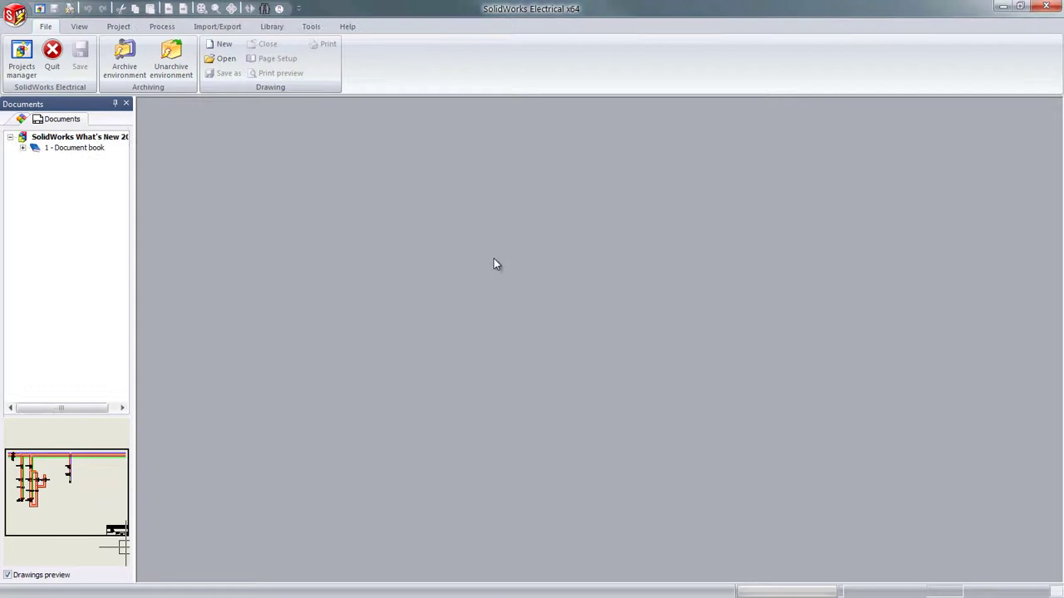
# Step: Open the 10 - Power Circuit and 15 - Single Line Diagram drawings from the project's Schematics folder
pyautogui.click(22, 147)
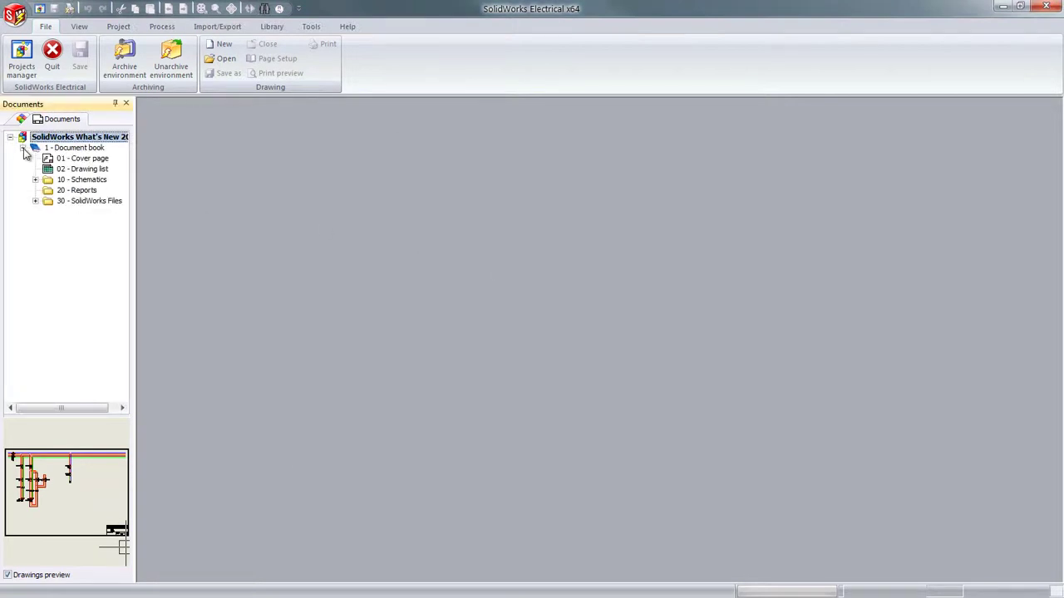
pyautogui.click(34, 179)
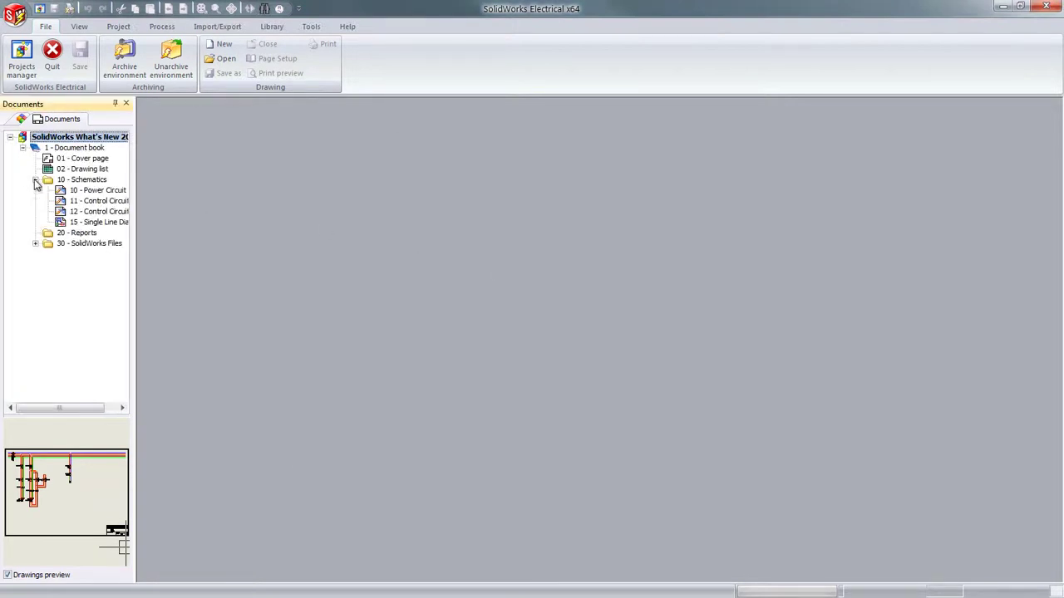
pyautogui.click(91, 190)
pyautogui.doubleClick(91, 190)
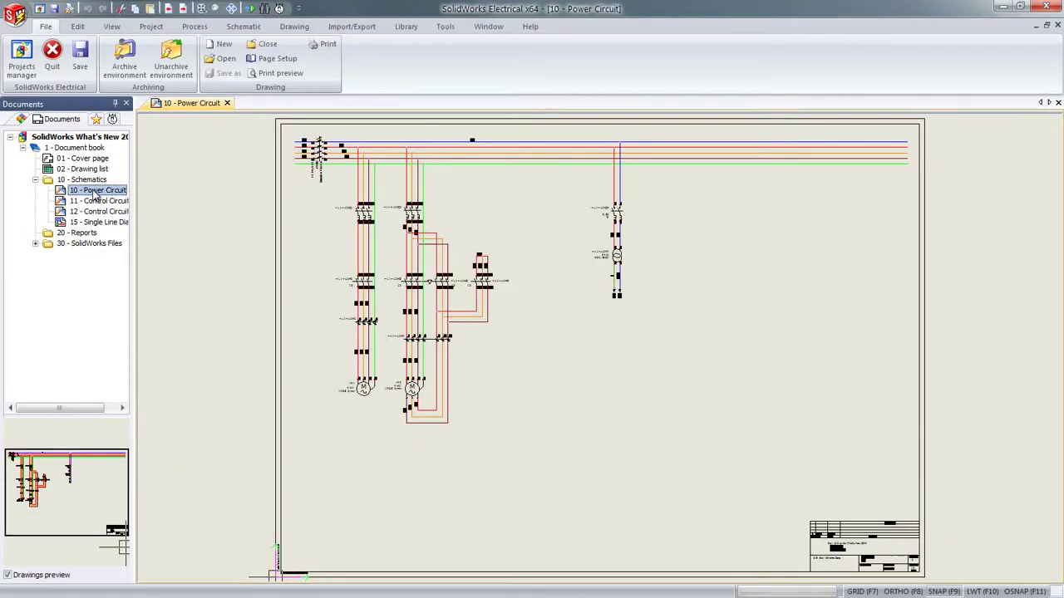
pyautogui.doubleClick(100, 222)
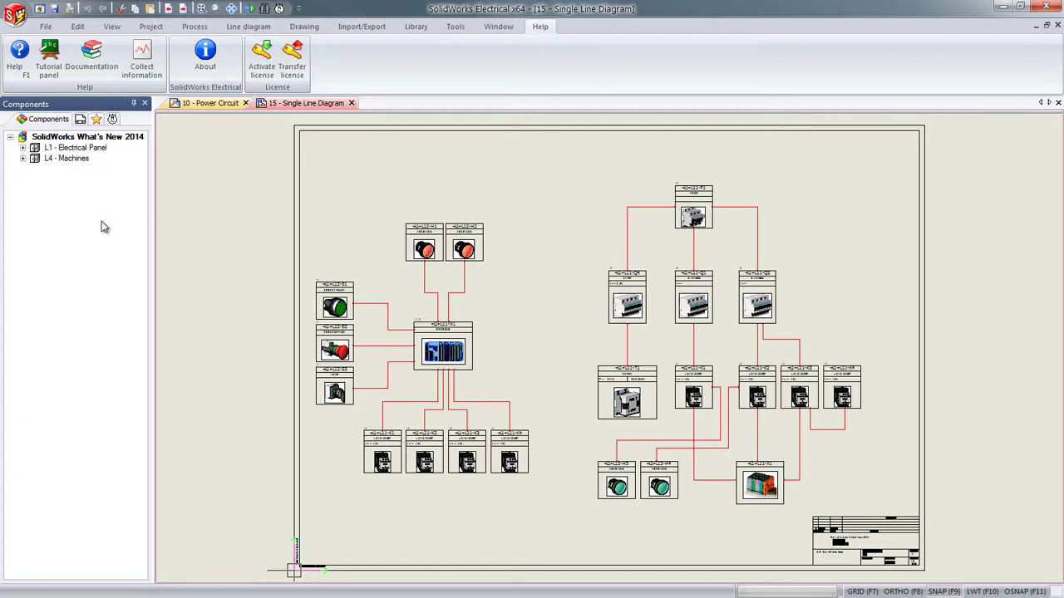
# Step: Cut the F1 circuit-breaker and contactor branch from the Single Line Diagram and paste it into the empty right-hand area of the Power Circuit drawing
pyautogui.click(555, 158)
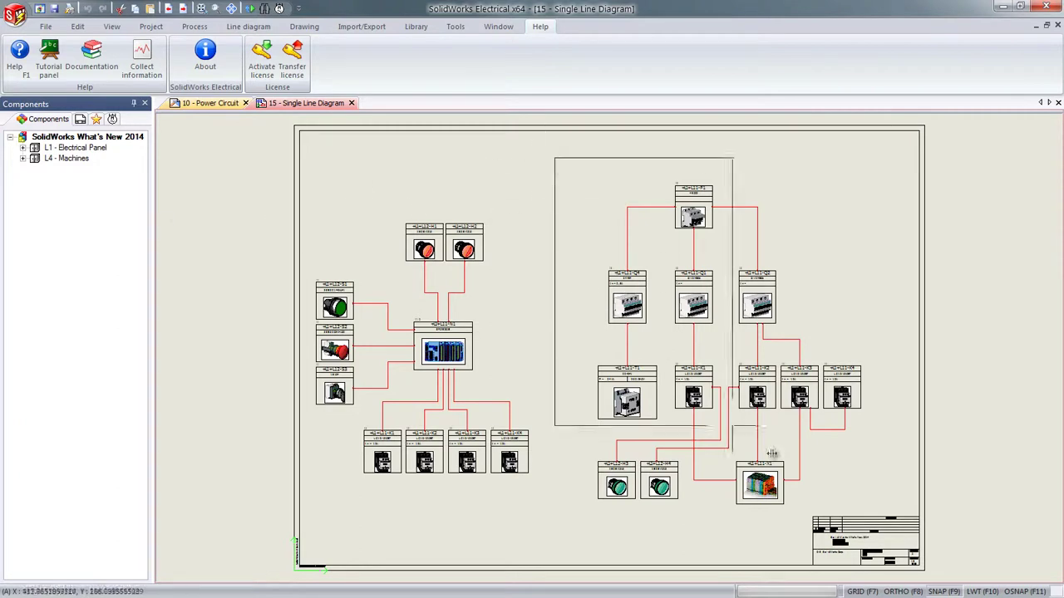
pyautogui.click(876, 541)
pyautogui.press('Delete')
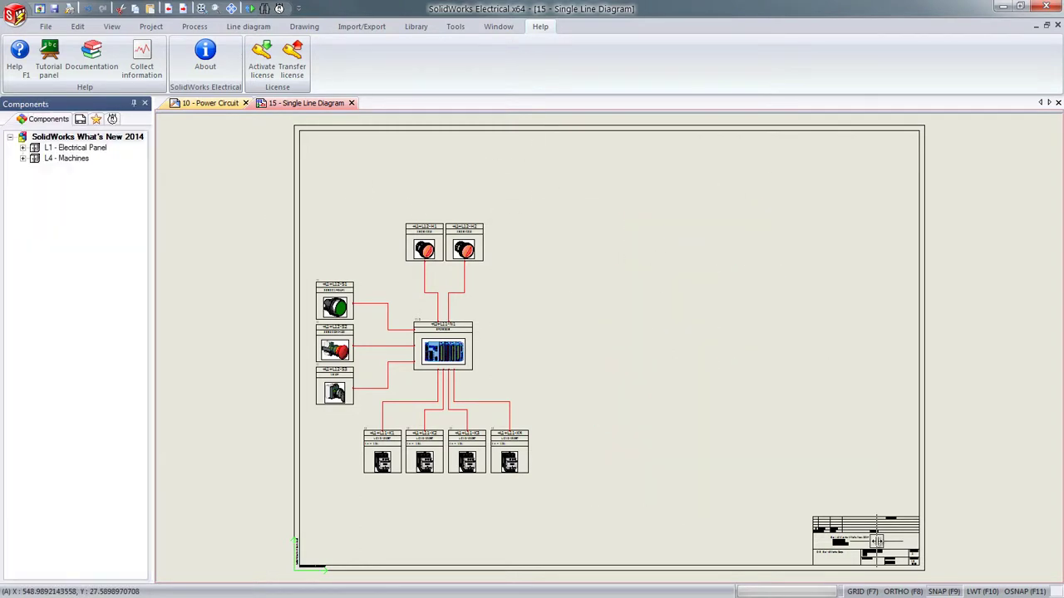
pyautogui.click(213, 105)
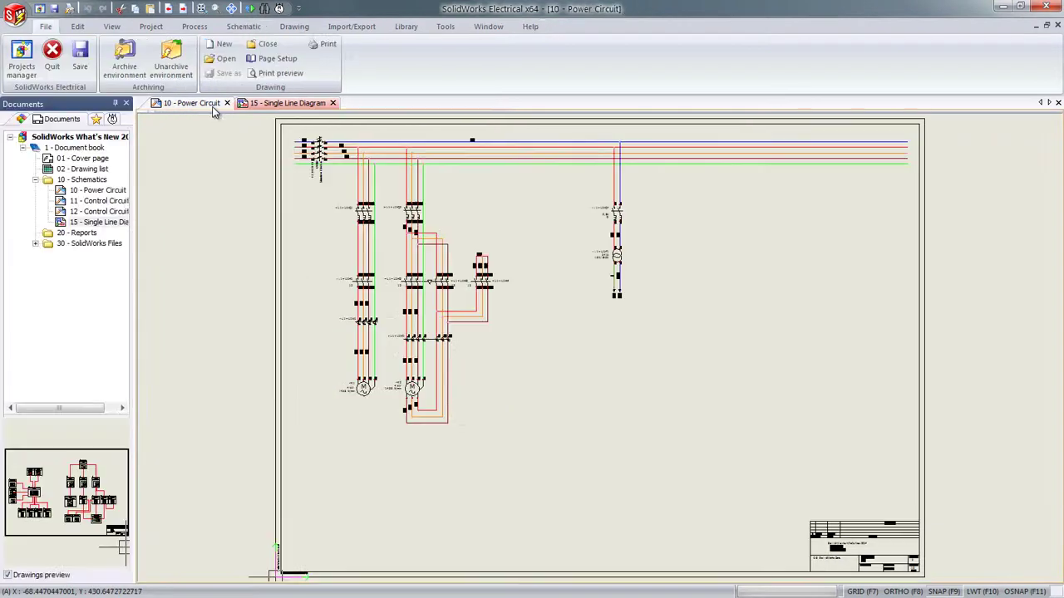
pyautogui.hotkey('ctrl', 'v')
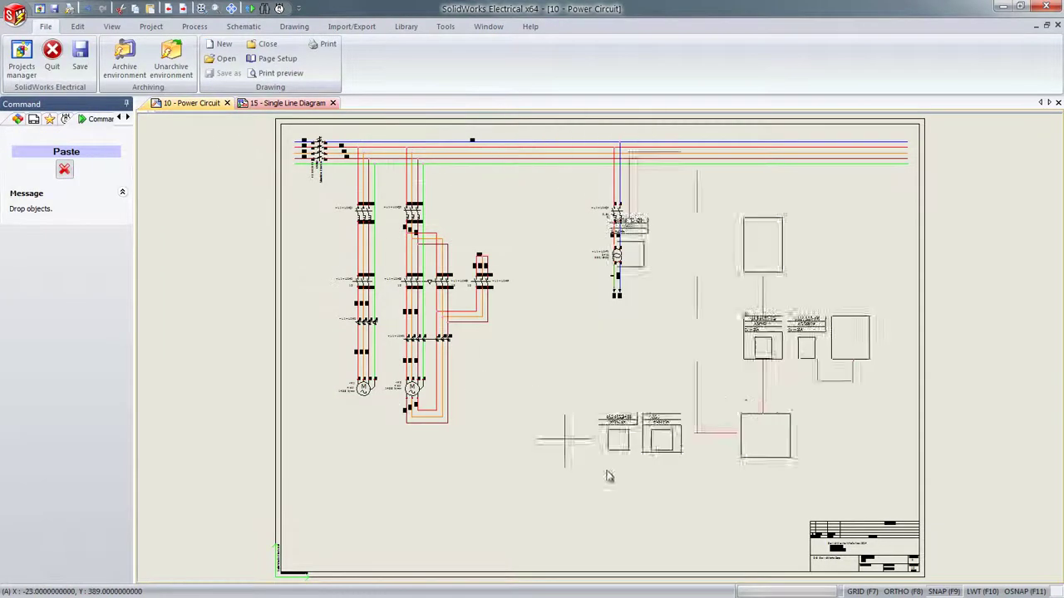
pyautogui.click(636, 512)
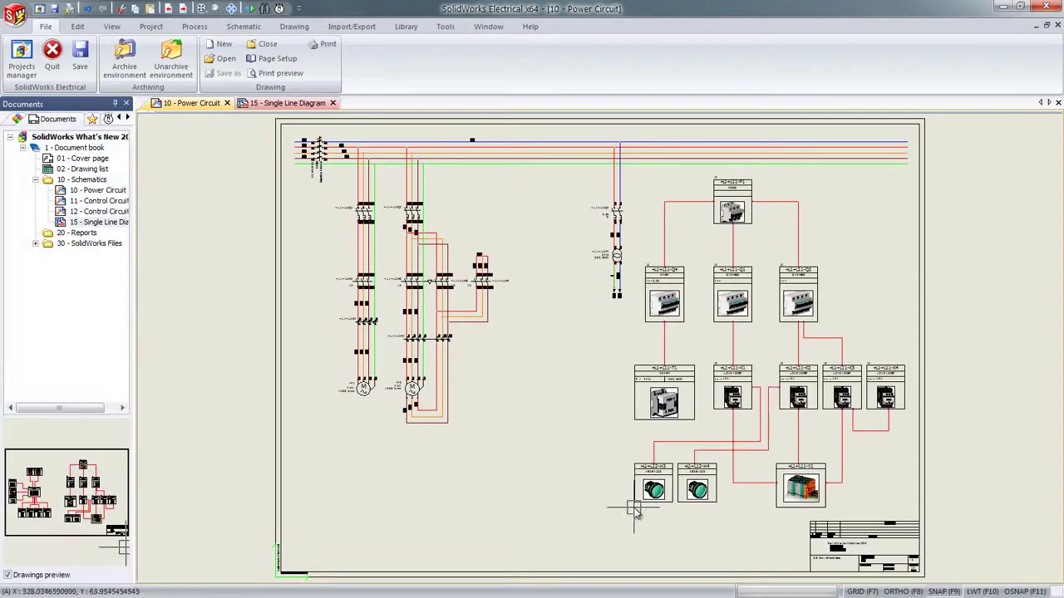
# Step: Review the detailed cabling between components Q2 and K2 in the pasted diagram
pyautogui.doubleClick(795, 359)
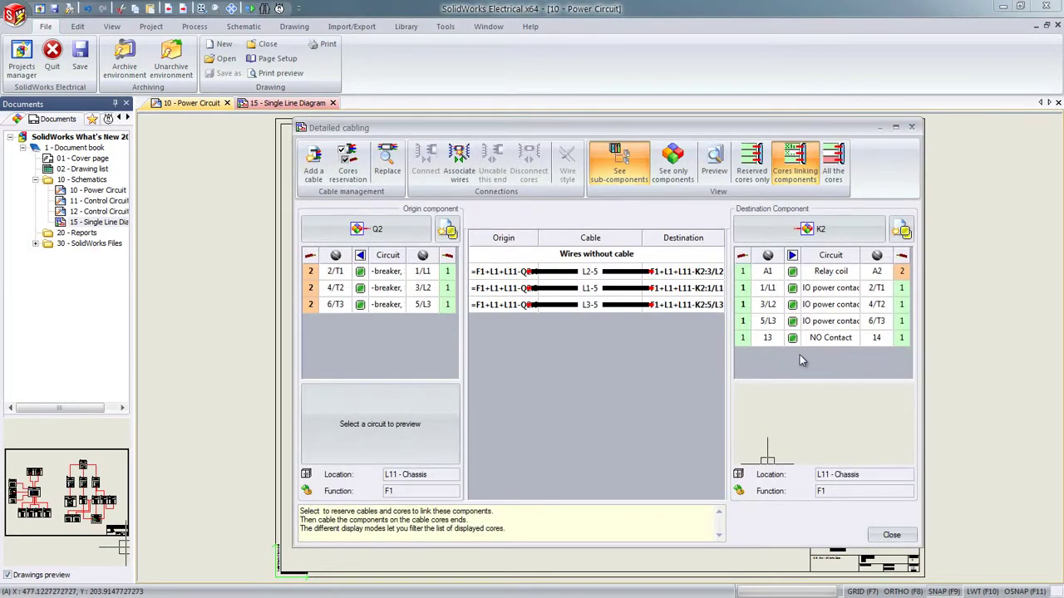
pyautogui.click(872, 536)
# Step: Draw a rectangular location outline around motors M1 and M2, assign it to L4 - Machines and change the enclosed components' location
pyautogui.scroll(4, 333, 396)
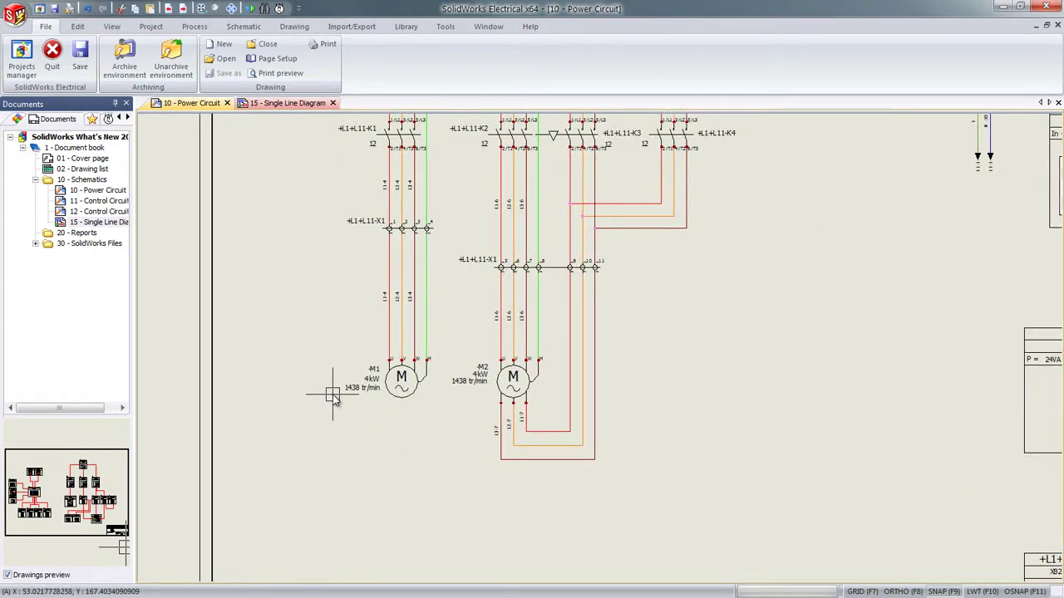
pyautogui.click(244, 29)
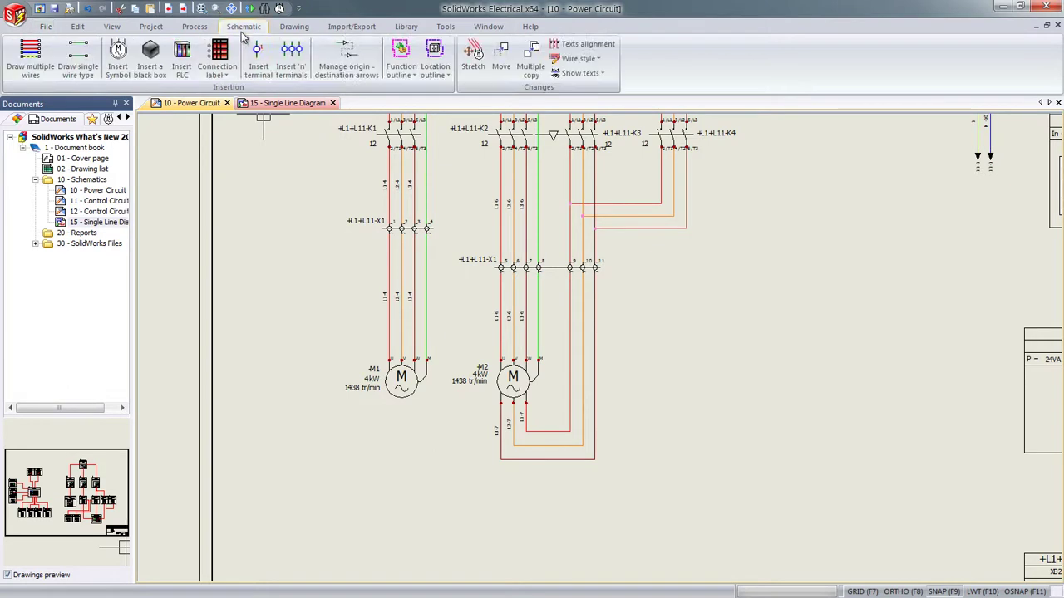
pyautogui.click(434, 55)
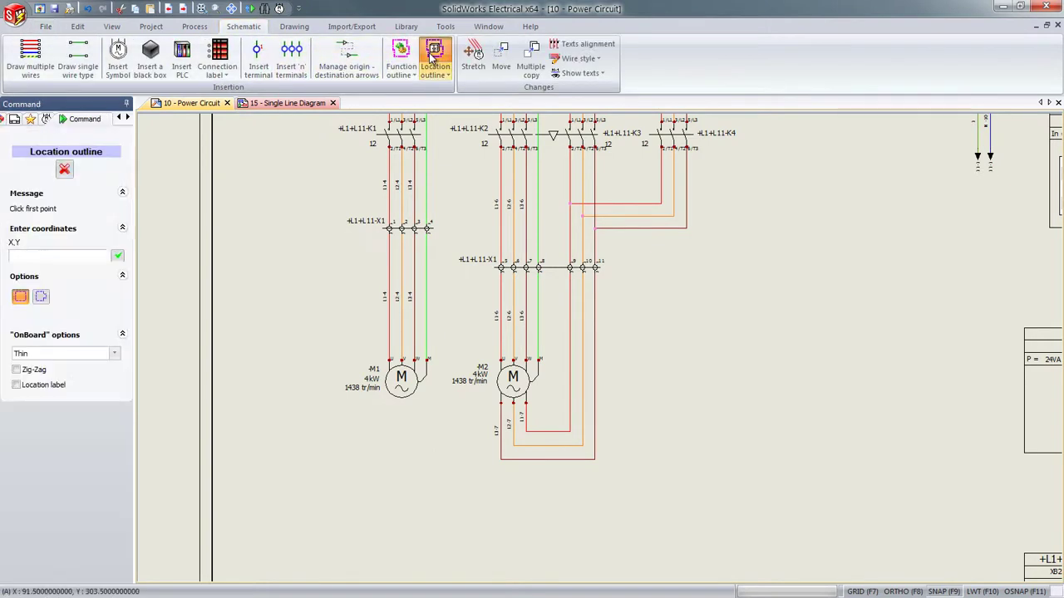
pyautogui.click(270, 329)
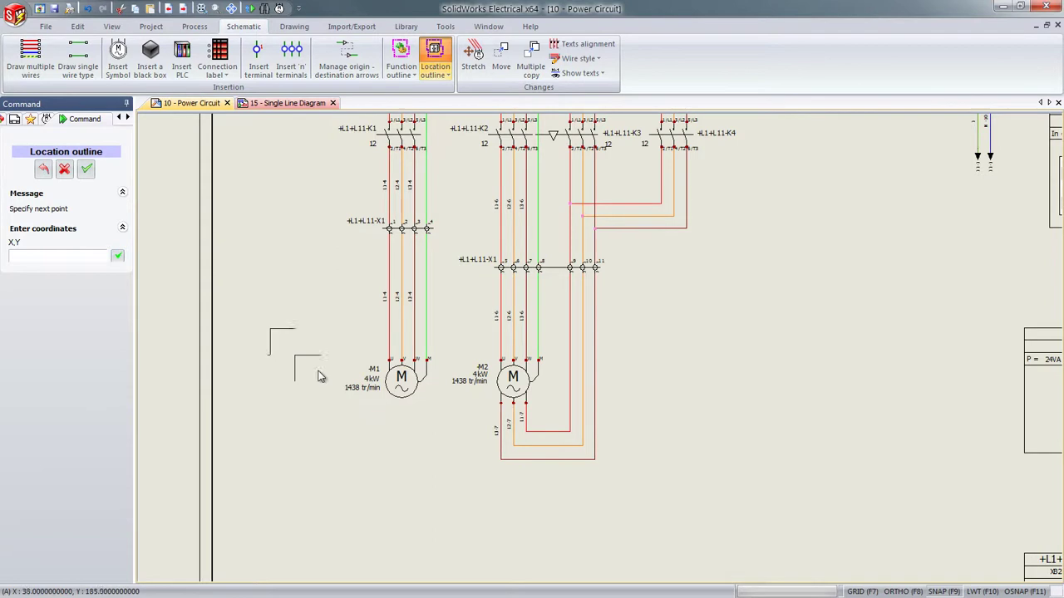
pyautogui.click(560, 428)
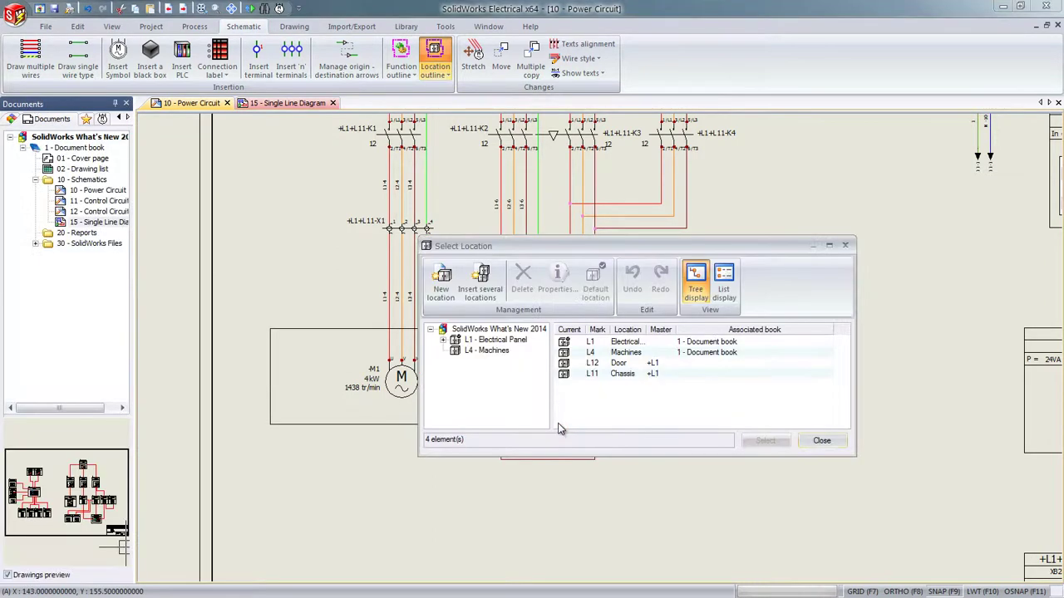
pyautogui.click(489, 351)
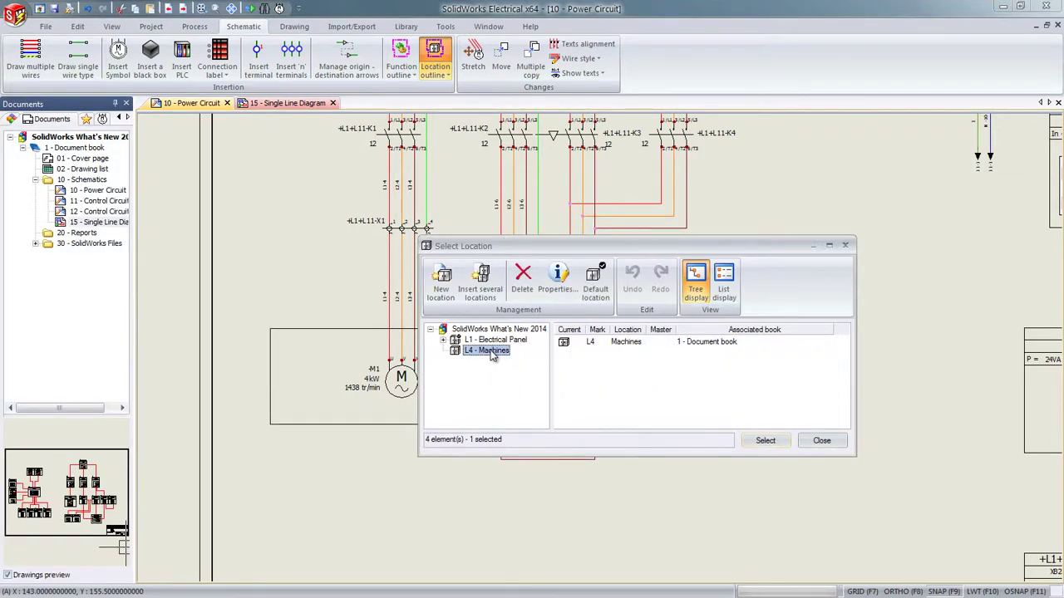
pyautogui.click(765, 441)
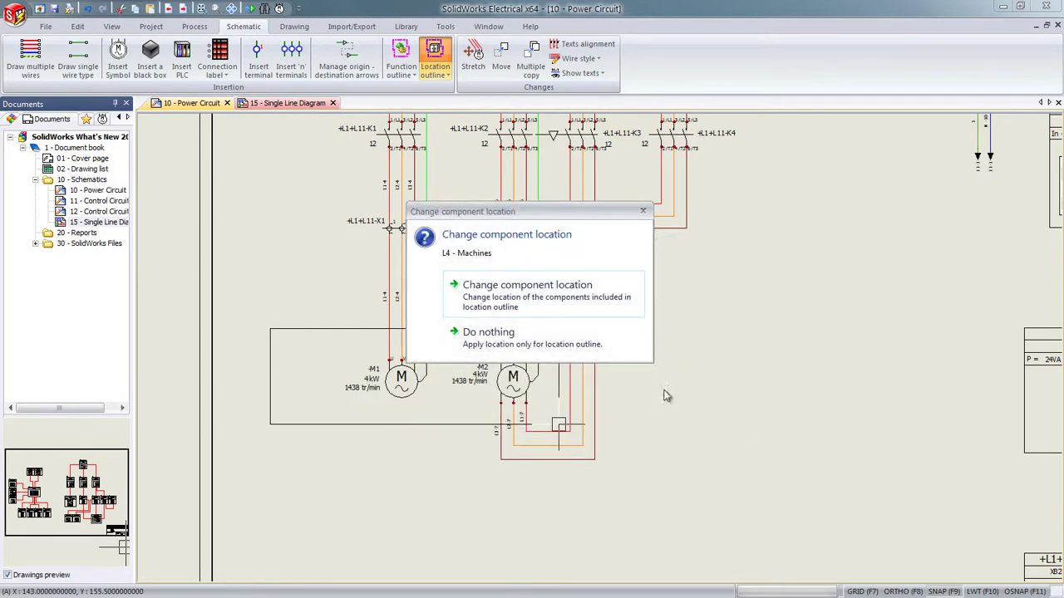
pyautogui.click(563, 297)
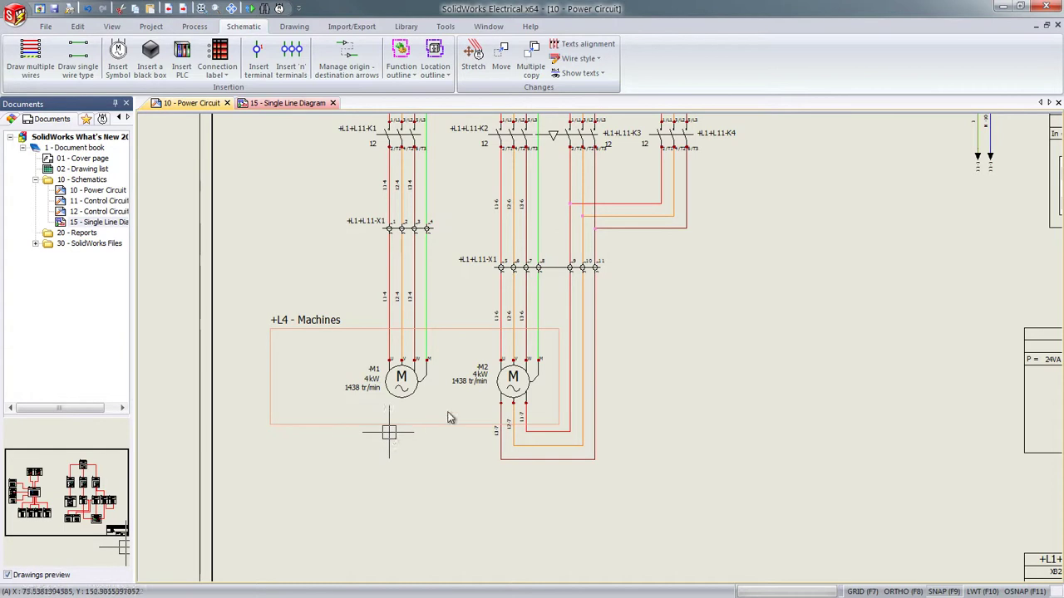
# Step: Insert the unclassed Twisted Part Ground Shield symbol on the output wires below transformer T1, reviewing its properties before placing it
pyautogui.moveTo(825, 277); pyautogui.dragTo(405, 497, button='middle')
pyautogui.scroll(4, 506, 418)
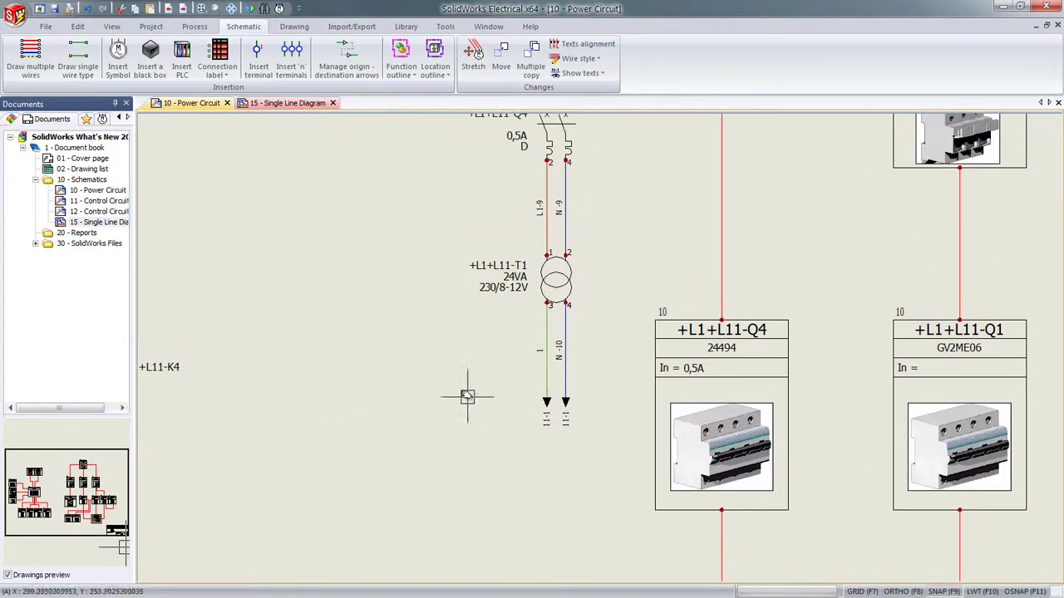
pyautogui.click(117, 60)
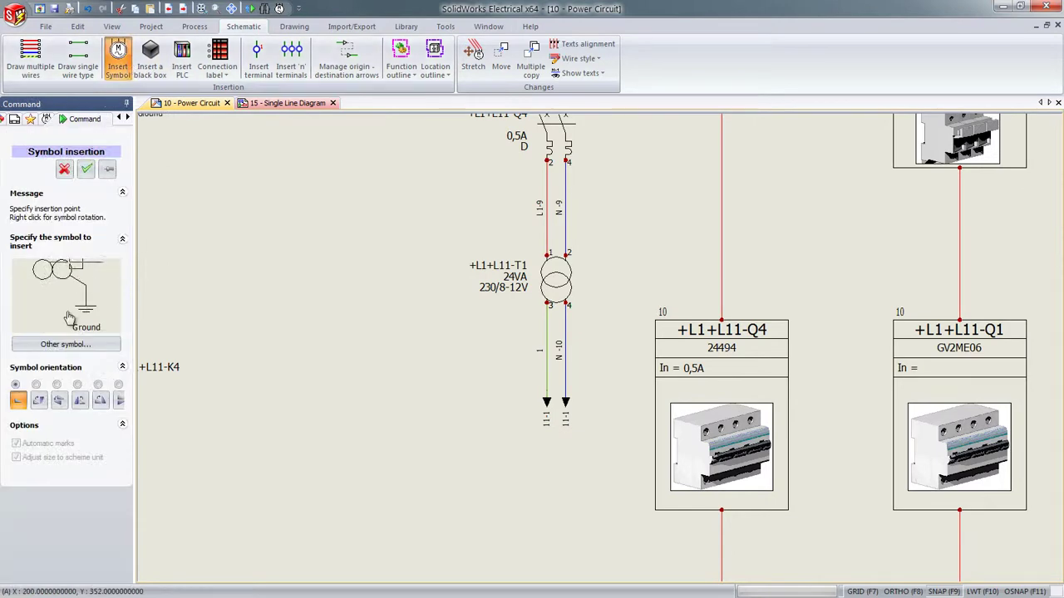
pyautogui.click(66, 343)
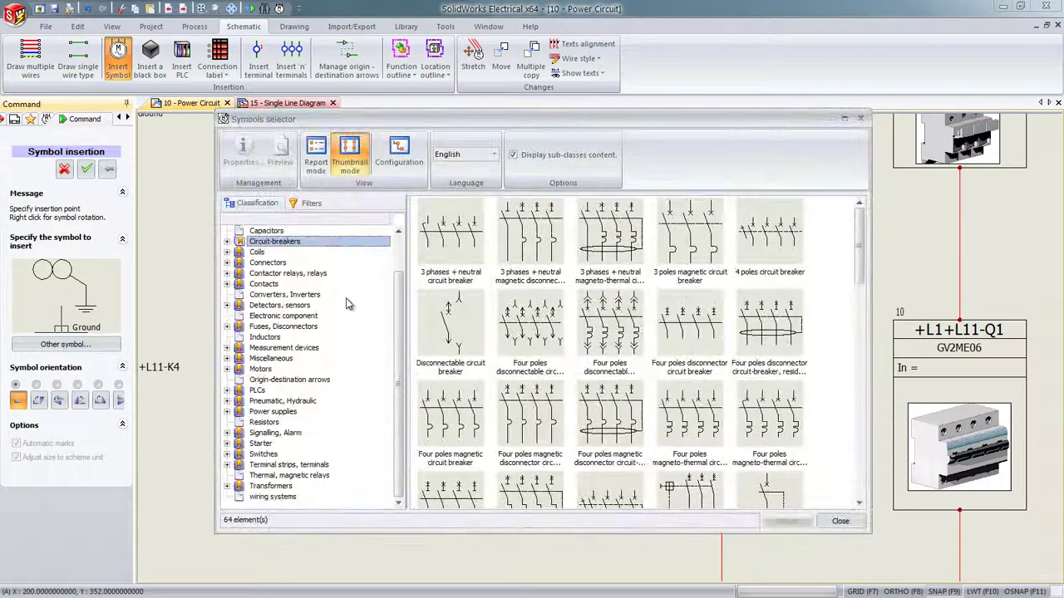
pyautogui.scroll(2, 383, 298)
pyautogui.click(309, 236)
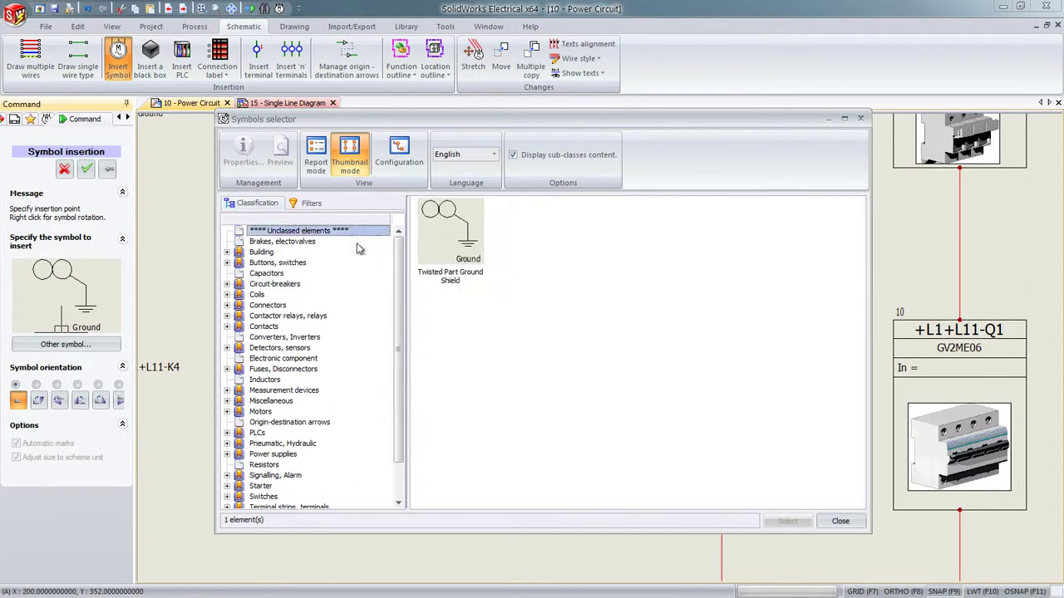
pyautogui.click(453, 254)
pyautogui.rightClick(469, 248)
pyautogui.click(503, 268)
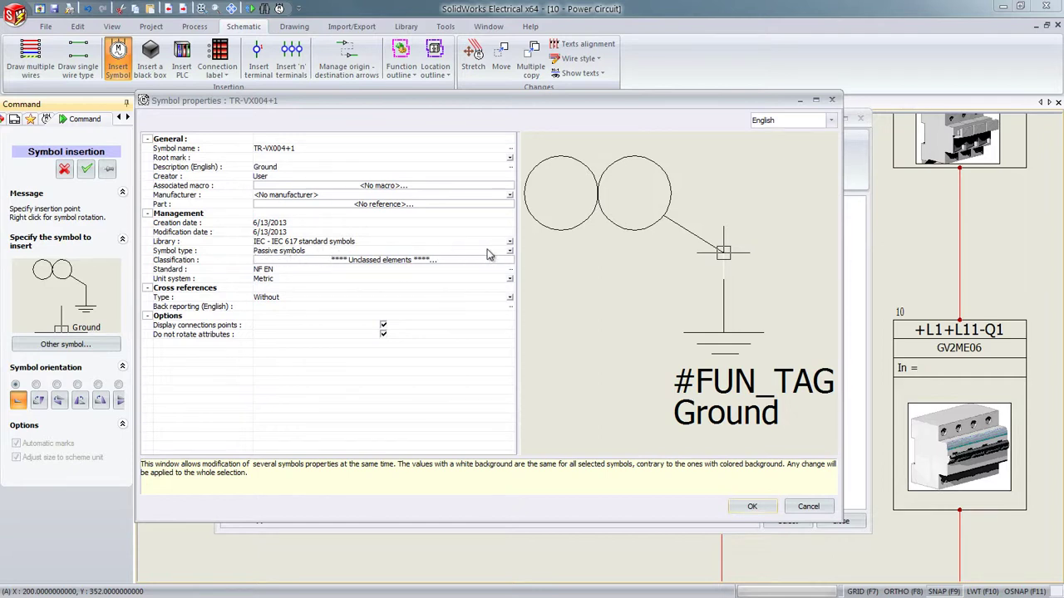
pyautogui.click(745, 507)
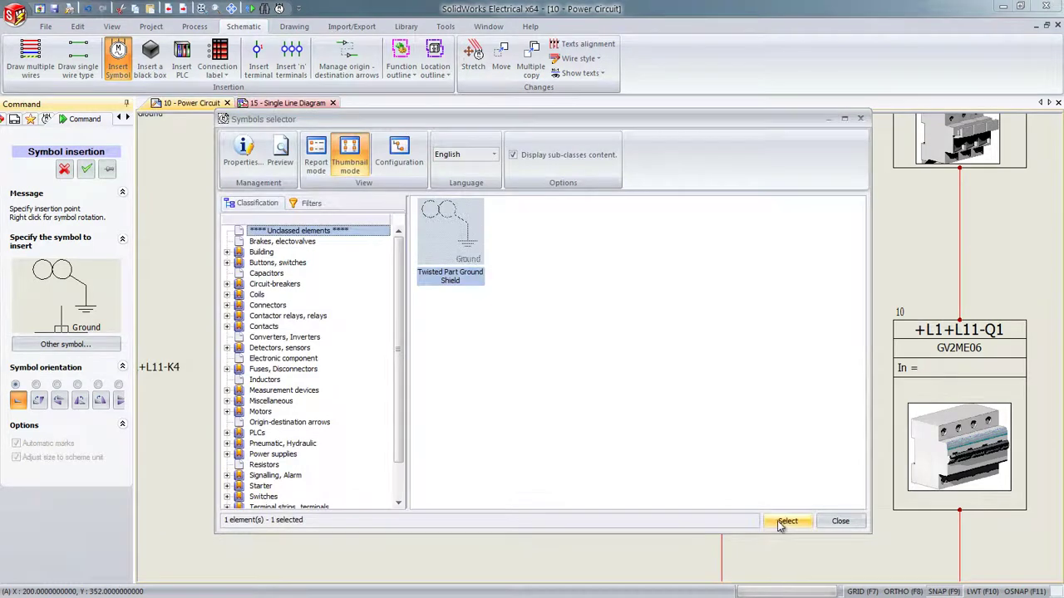
pyautogui.click(785, 522)
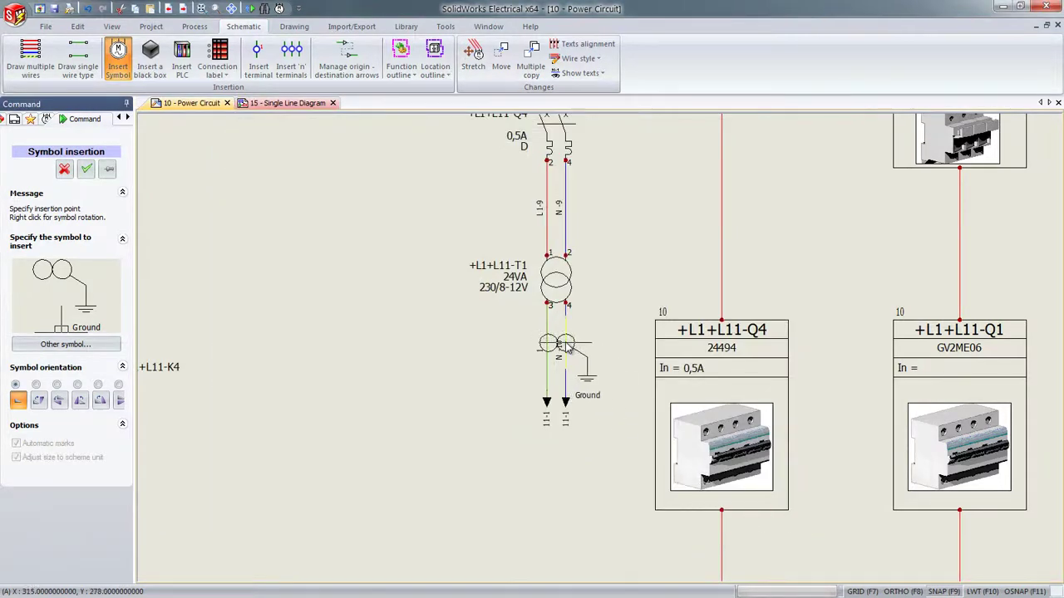
pyautogui.click(566, 347)
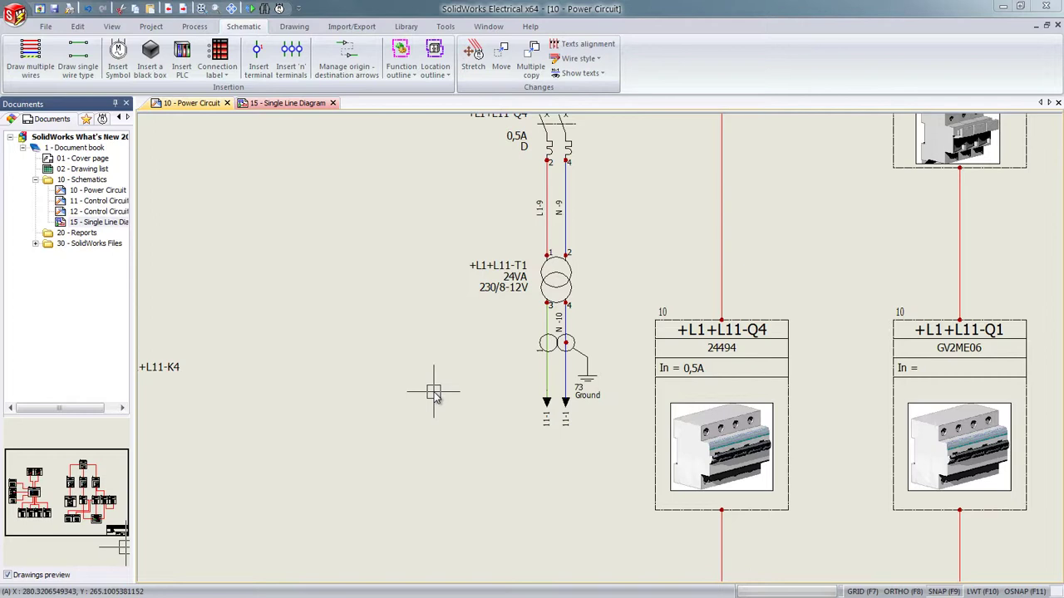
# Step: Search the project's components for the mark k1 with the Search Manager
pyautogui.click(453, 30)
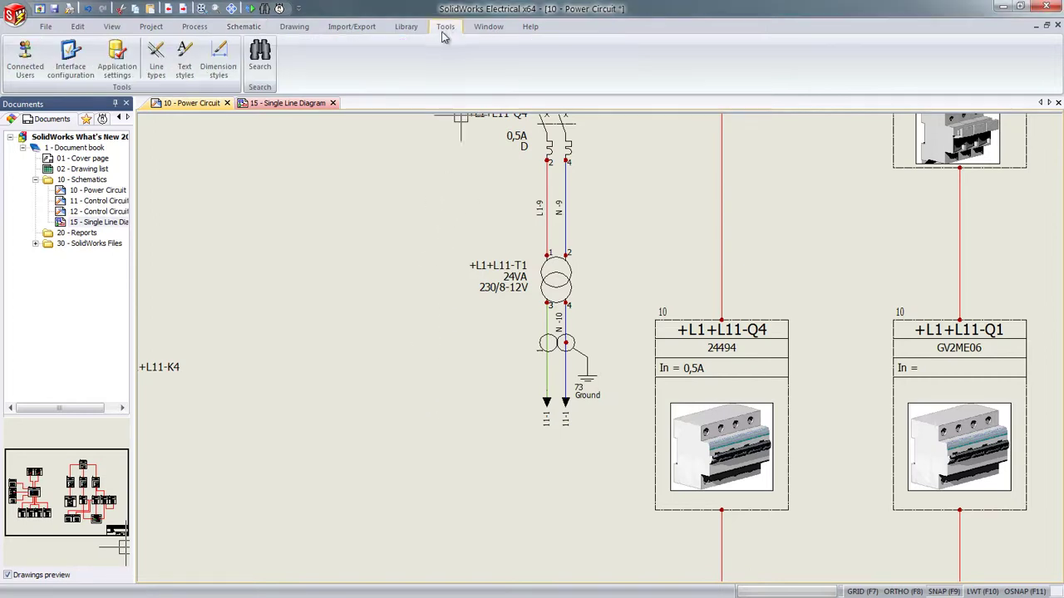
pyautogui.click(261, 59)
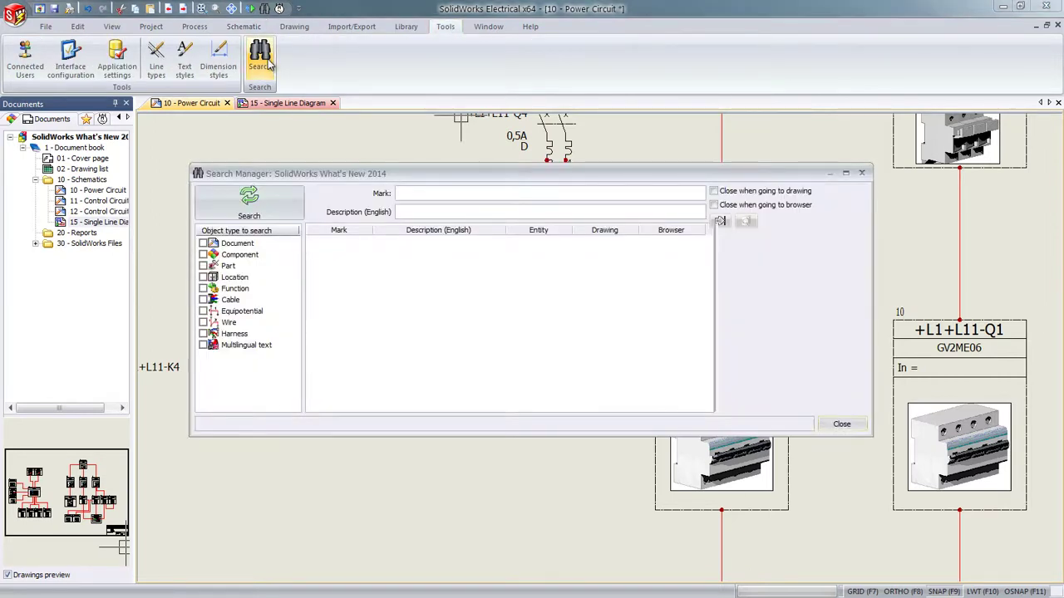
pyautogui.click(204, 254)
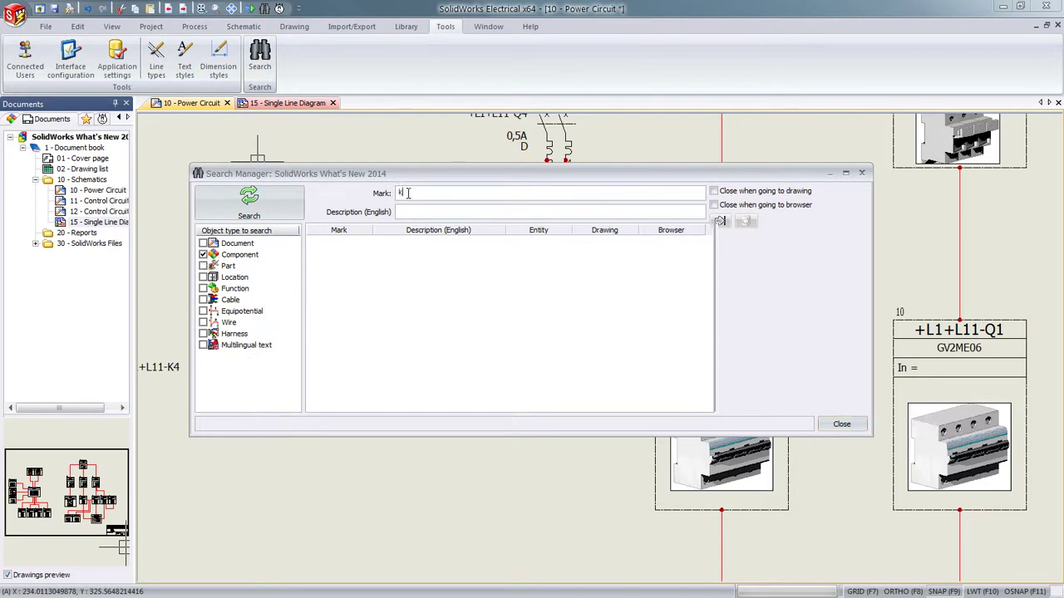
pyautogui.click(249, 203)
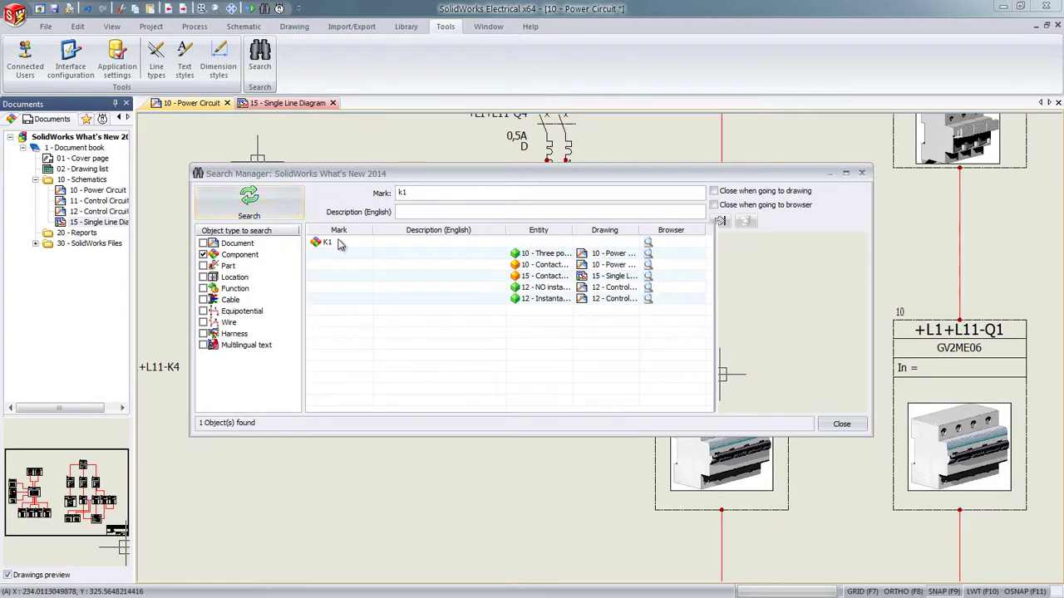
# Step: Preview K1's two contactor entries and its three-pole contact on the Power Circuit and Single Line drawings, and close the Search Manager
pyautogui.click(545, 266)
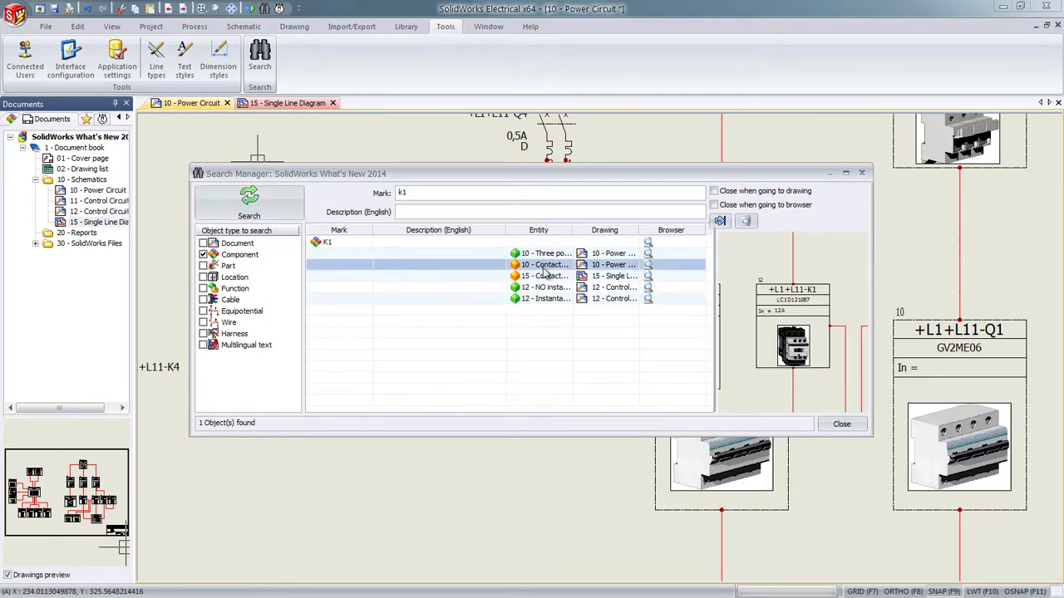
pyautogui.click(545, 276)
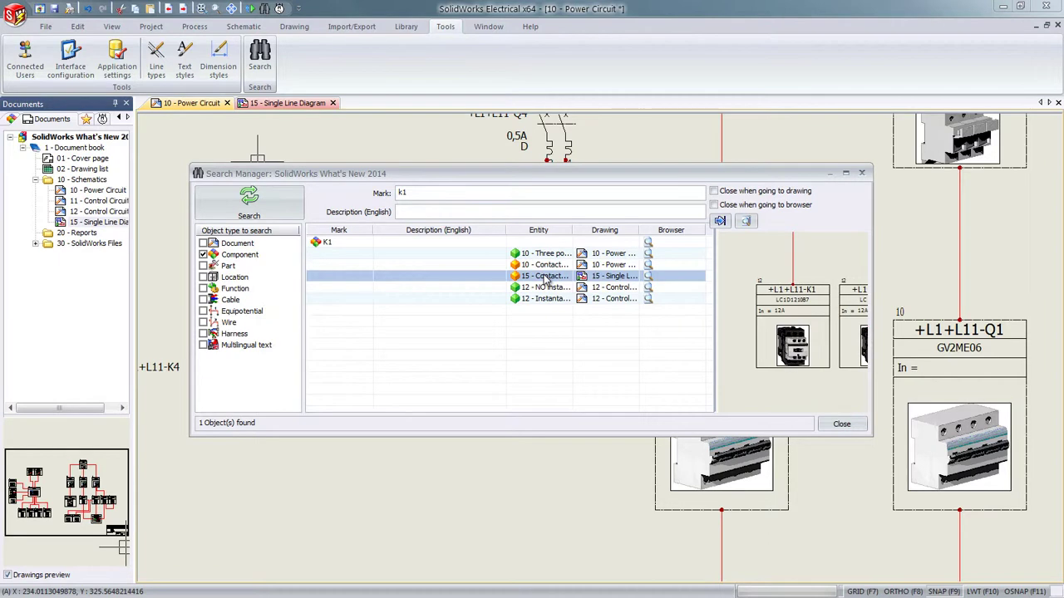
pyautogui.click(540, 254)
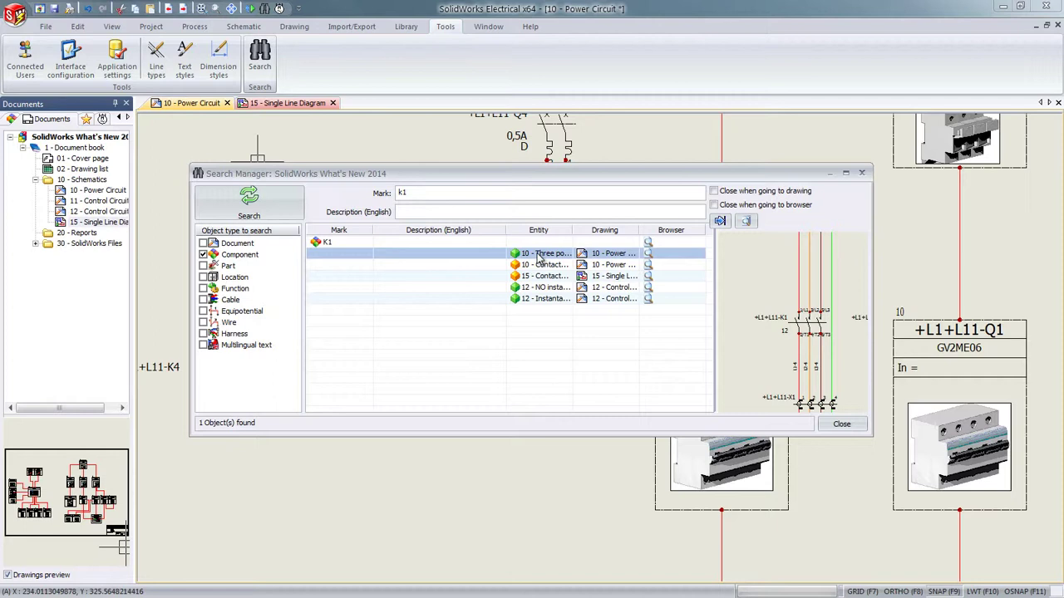
pyautogui.click(861, 173)
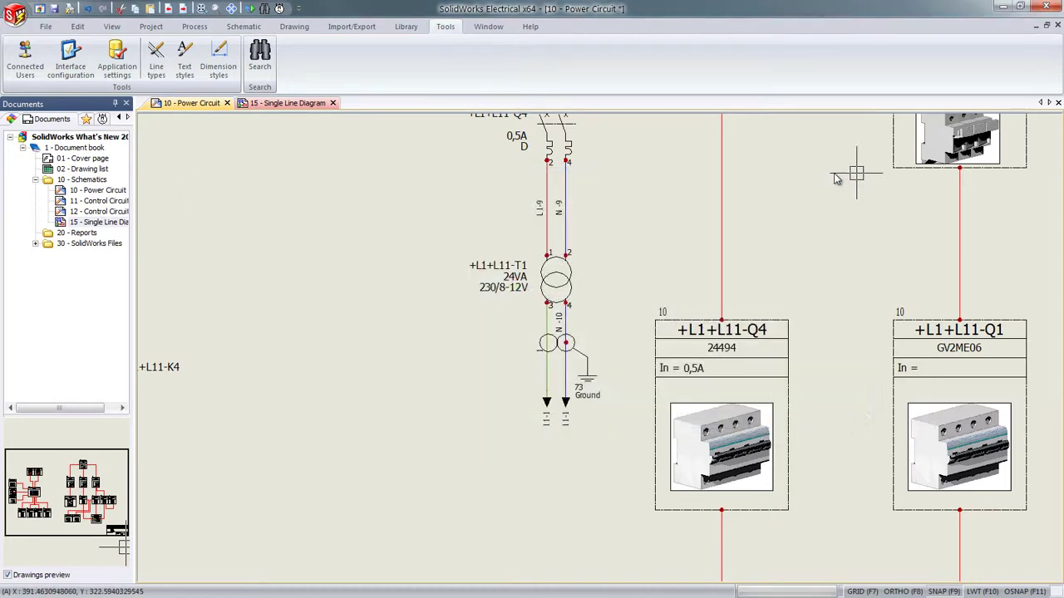
# Step: Search the project's component tree for components with the description "disconnector"
pyautogui.click(13, 120)
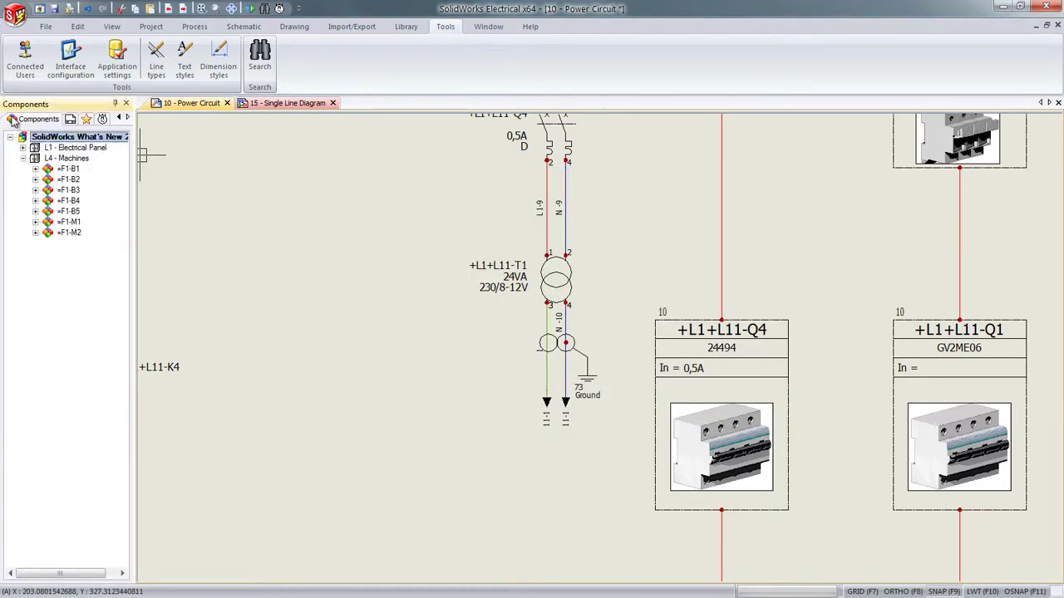
pyautogui.rightClick(54, 142)
pyautogui.click(67, 174)
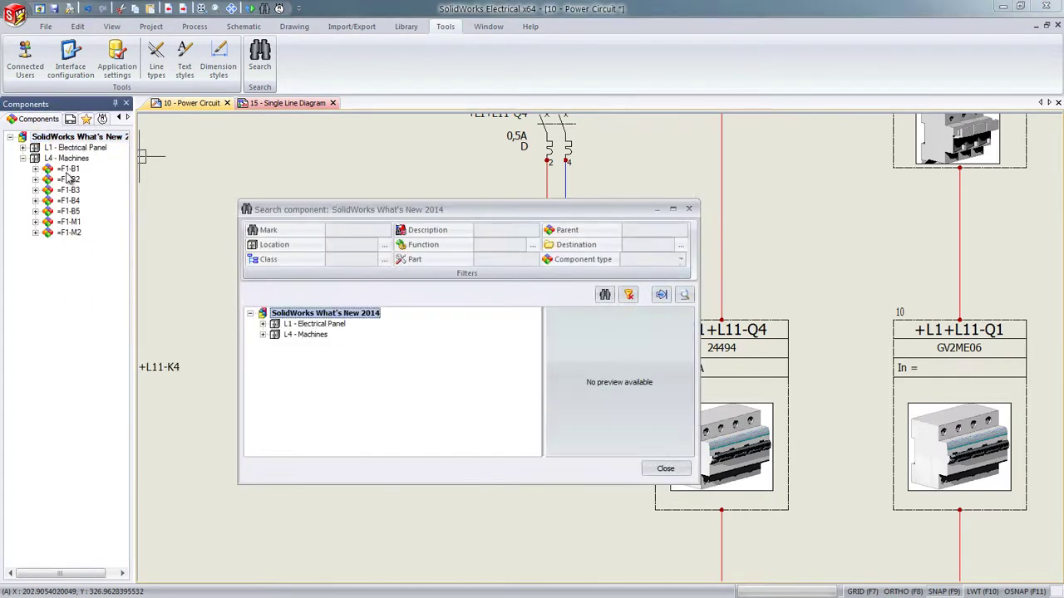
pyautogui.click(487, 231)
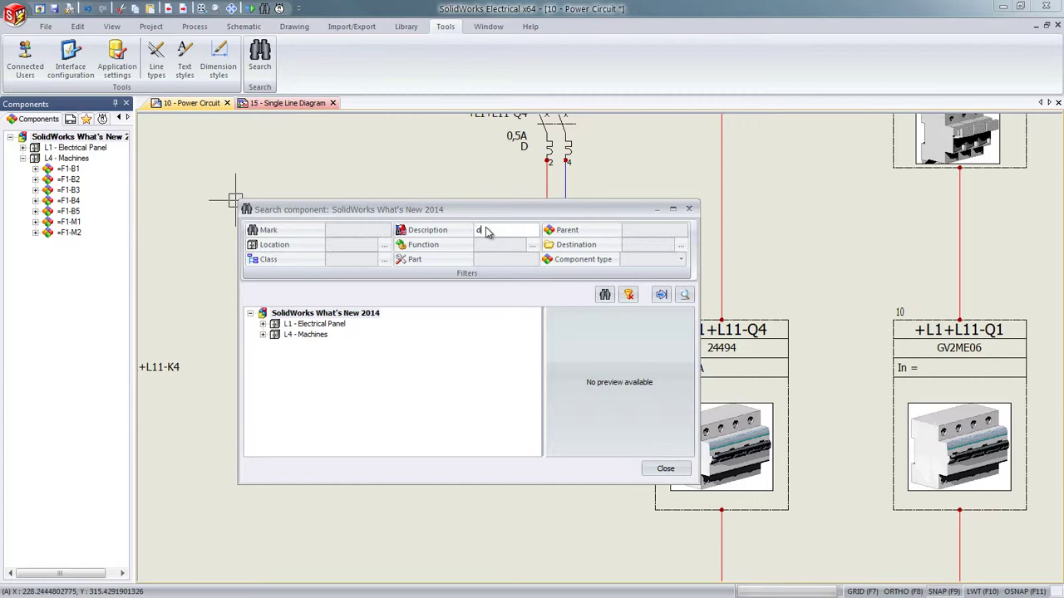
pyautogui.press('Return')
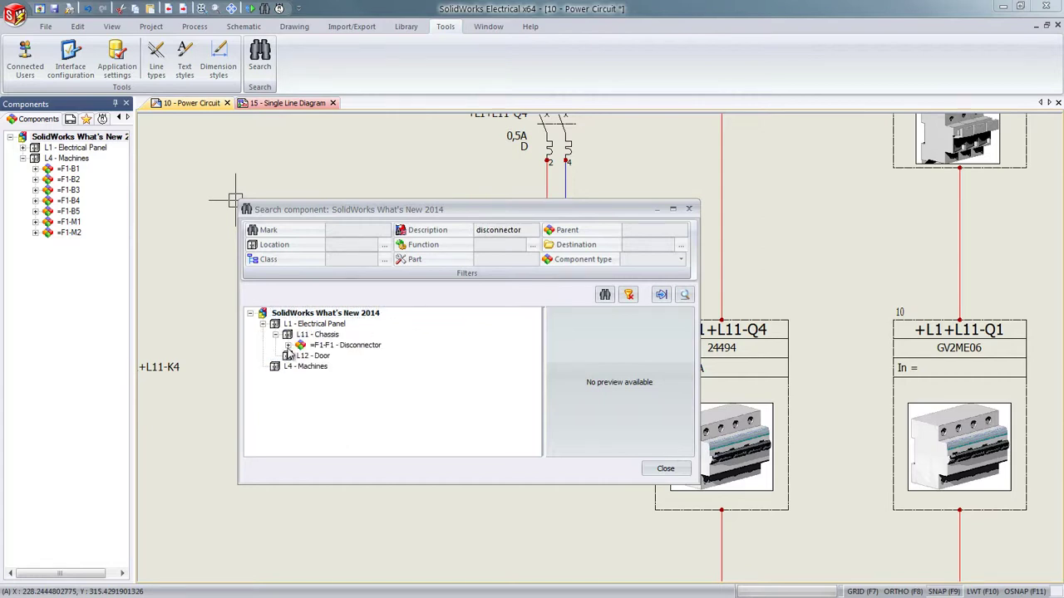
# Step: Preview F1's 4 poles disconnector-fuse symbol, go to it in the Power Circuit drawing and close the component search
pyautogui.click(289, 345)
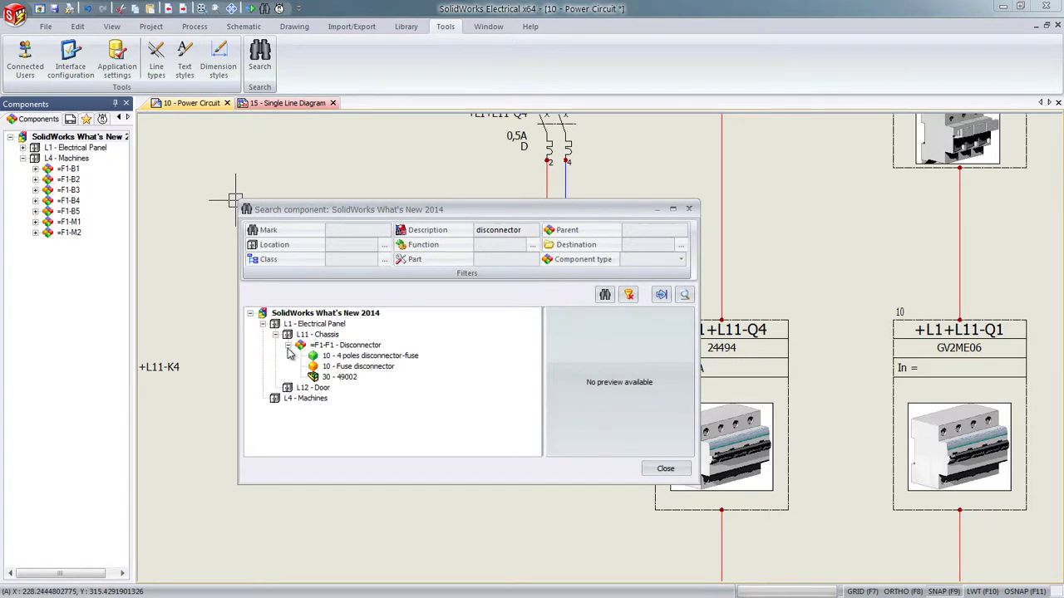
pyautogui.click(343, 356)
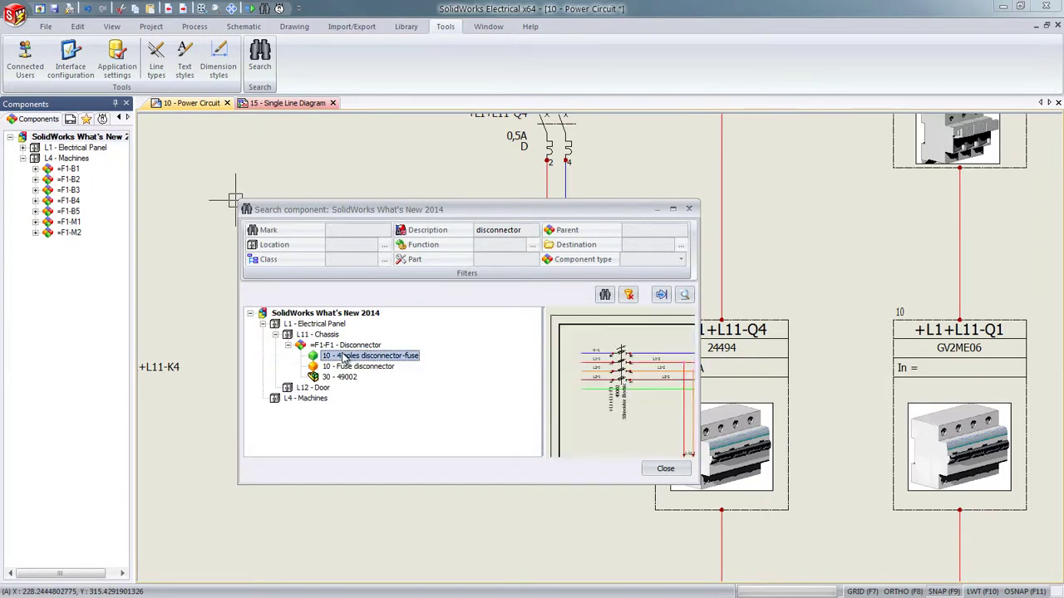
pyautogui.rightClick(343, 356)
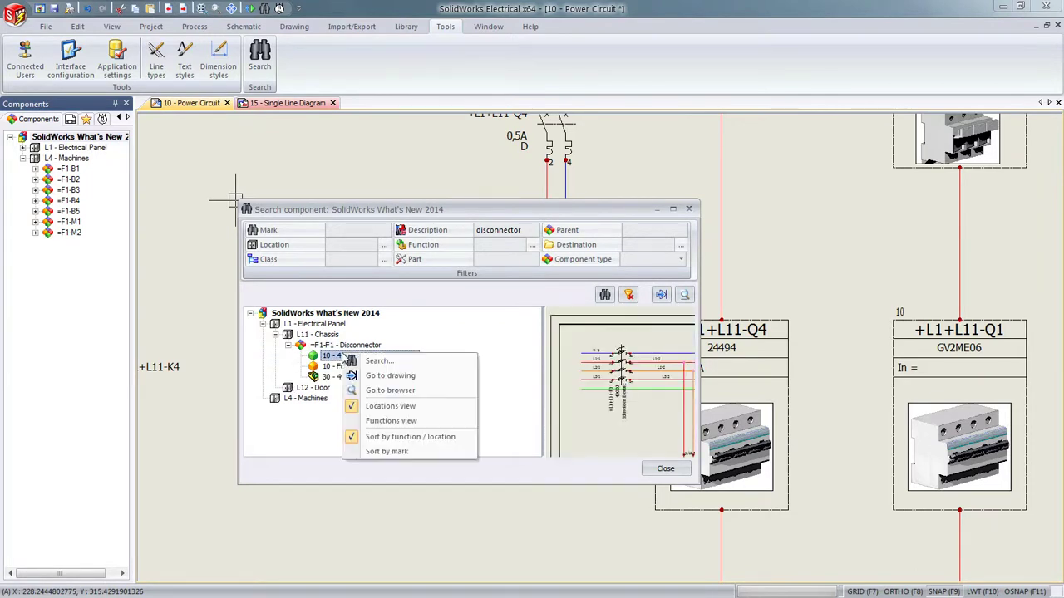
pyautogui.click(390, 375)
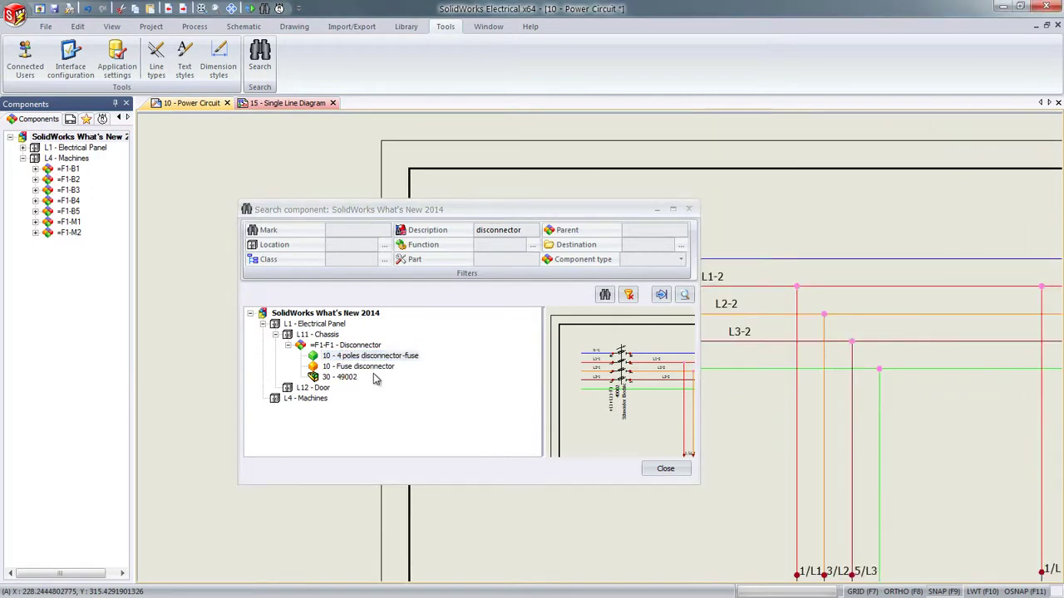
pyautogui.moveTo(375, 218); pyautogui.dragTo(223, 184)
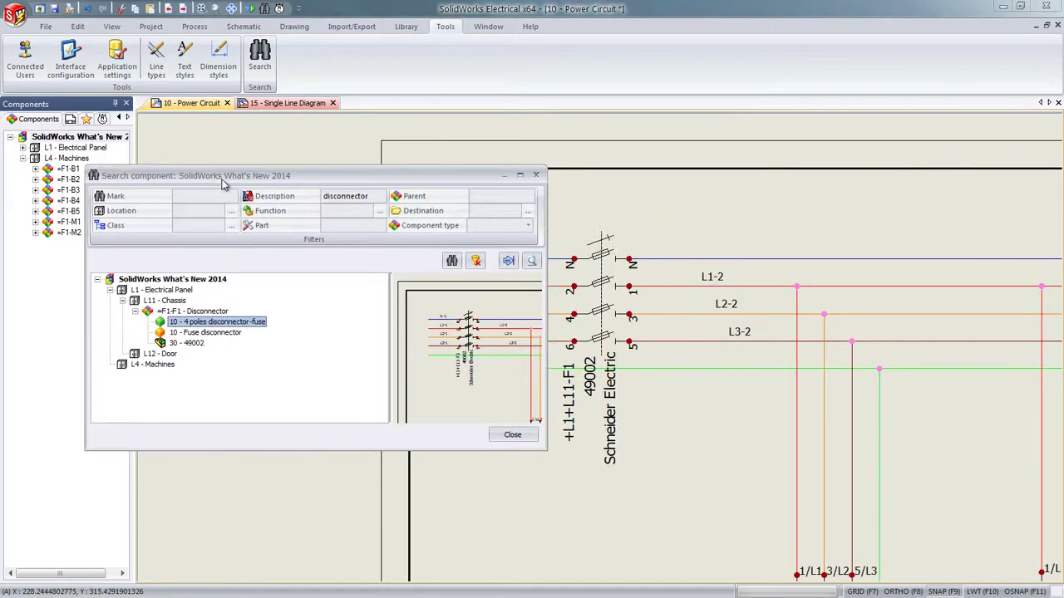
pyautogui.click(512, 435)
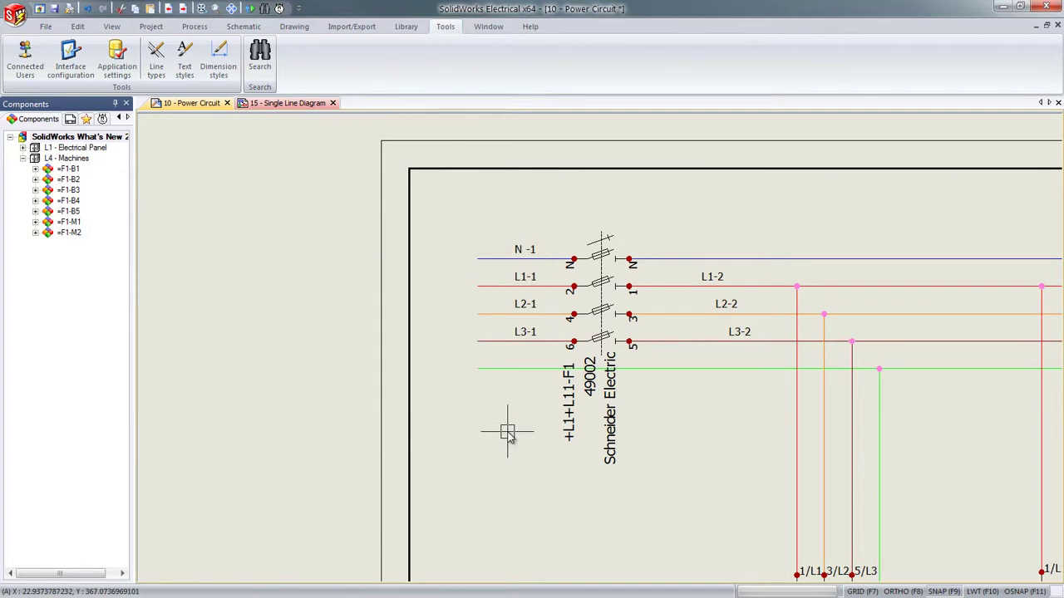
# Step: Draw a rectangular wipeout covering the F1 disconnector symbol and its labels in the Power Circuit drawing
pyautogui.click(294, 26)
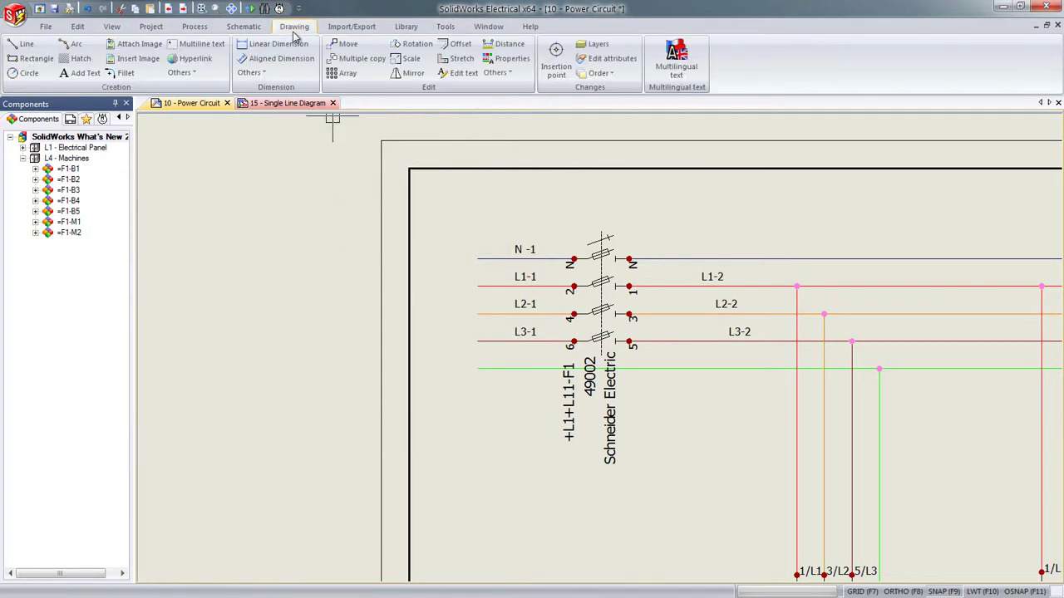
pyautogui.click(181, 72)
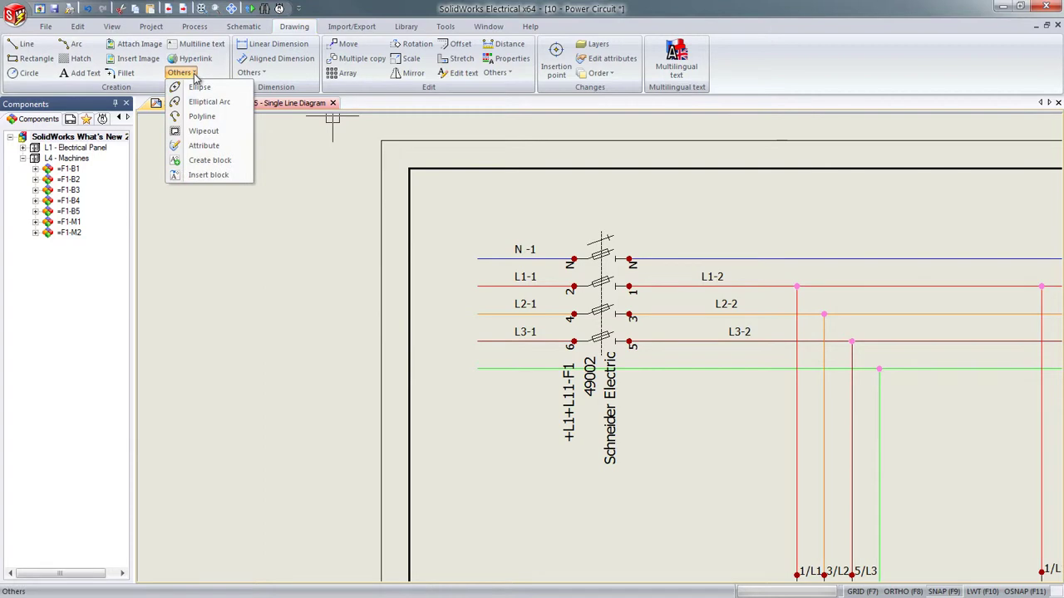
pyautogui.click(199, 132)
pyautogui.click(552, 219)
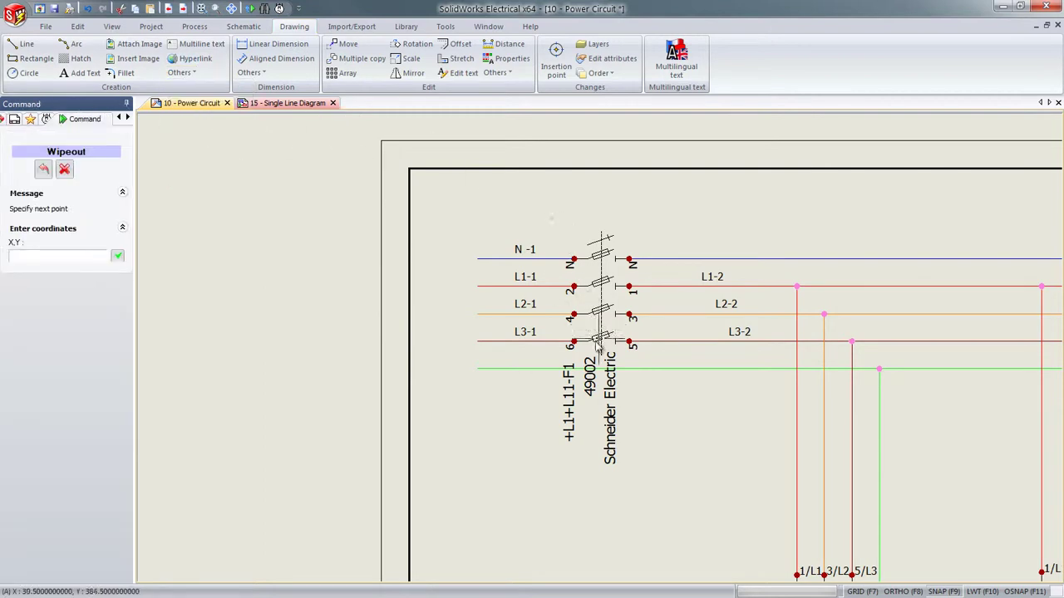
pyautogui.click(552, 473)
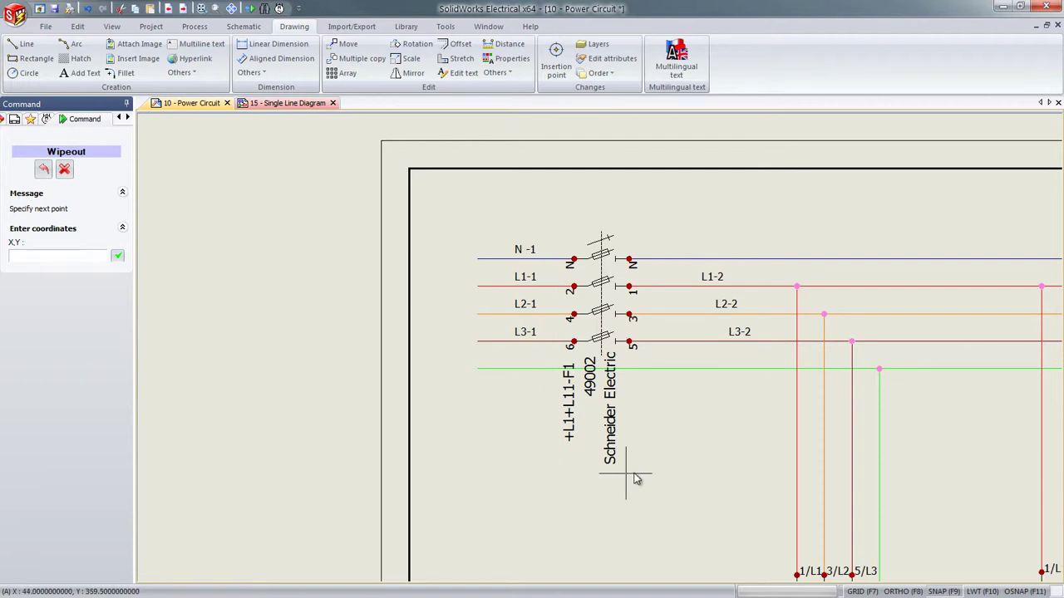
pyautogui.click(642, 474)
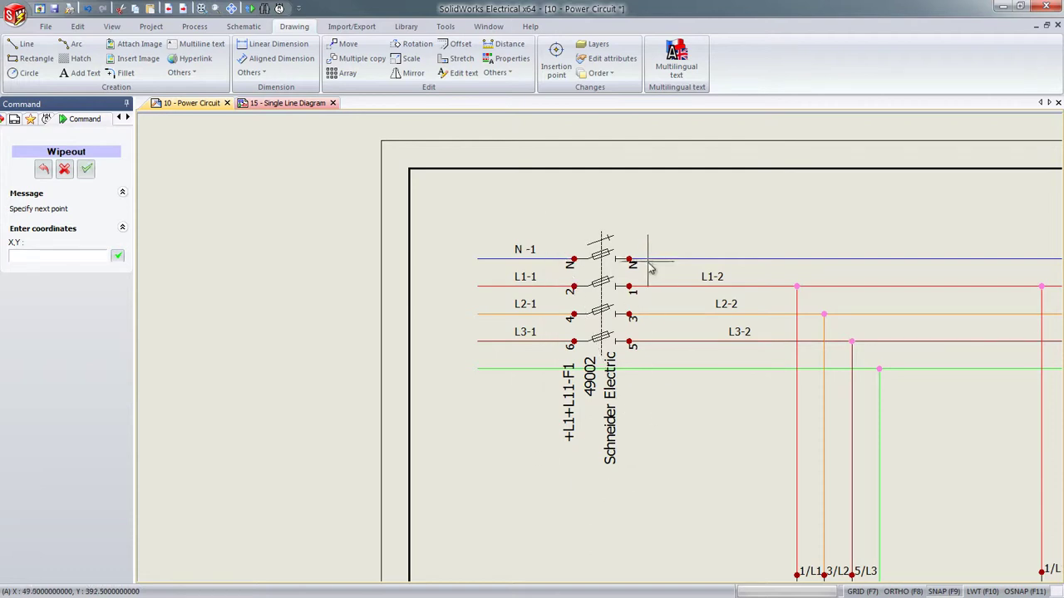
pyautogui.click(642, 219)
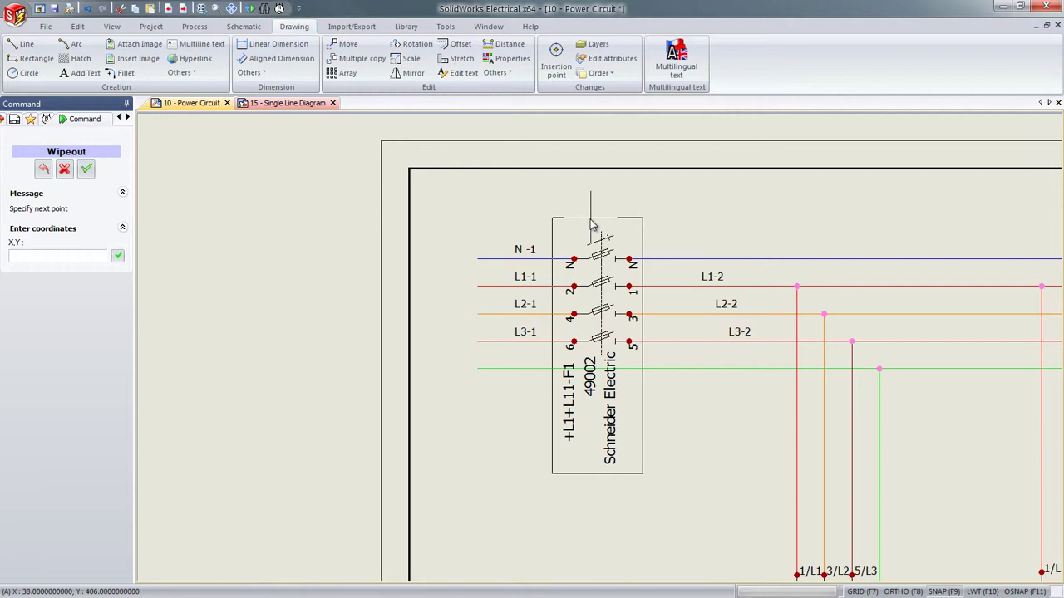
pyautogui.click(552, 218)
pyautogui.press('Return')
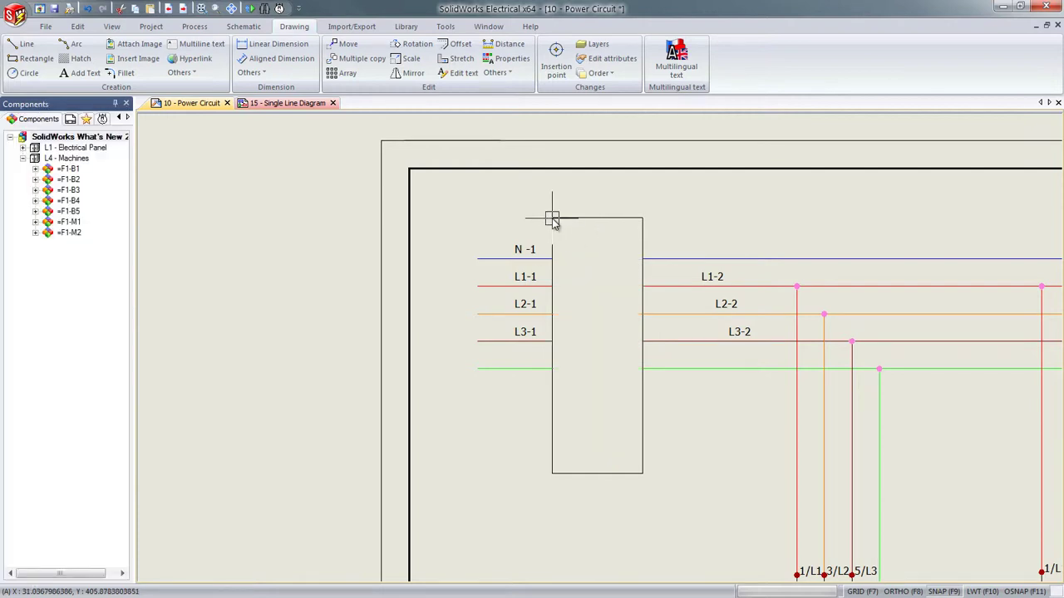
# Step: Select the whole Q1, K1 and M1 motor branch, including its terminals and supply wires up to the main lines, and copy it
pyautogui.middleClick(371, 243)
pyautogui.middleClick(372, 244)
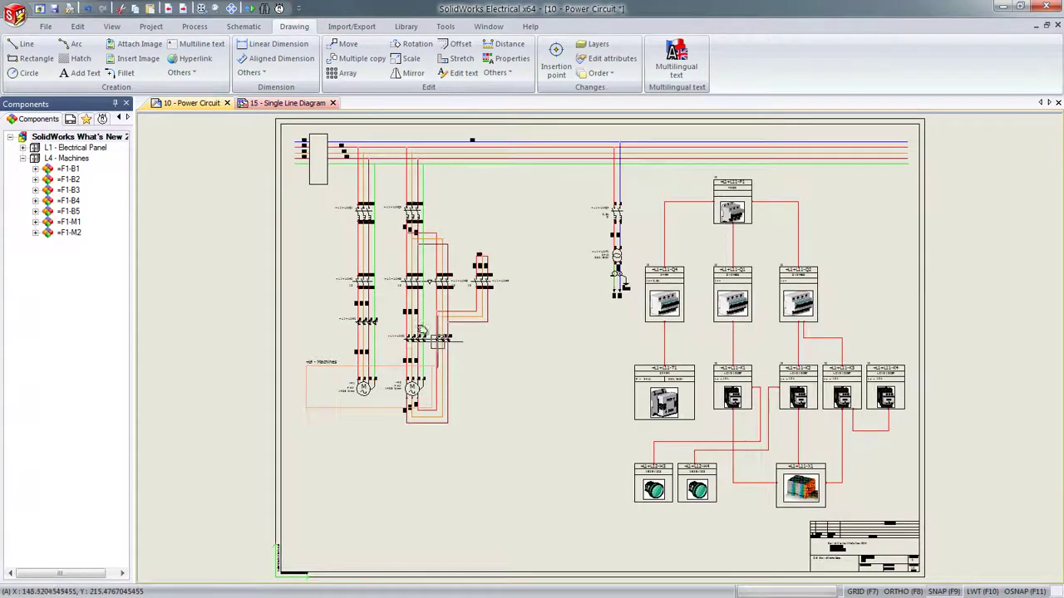
pyautogui.scroll(2, 371, 244)
pyautogui.moveTo(435, 338); pyautogui.dragTo(605, 399, button='middle')
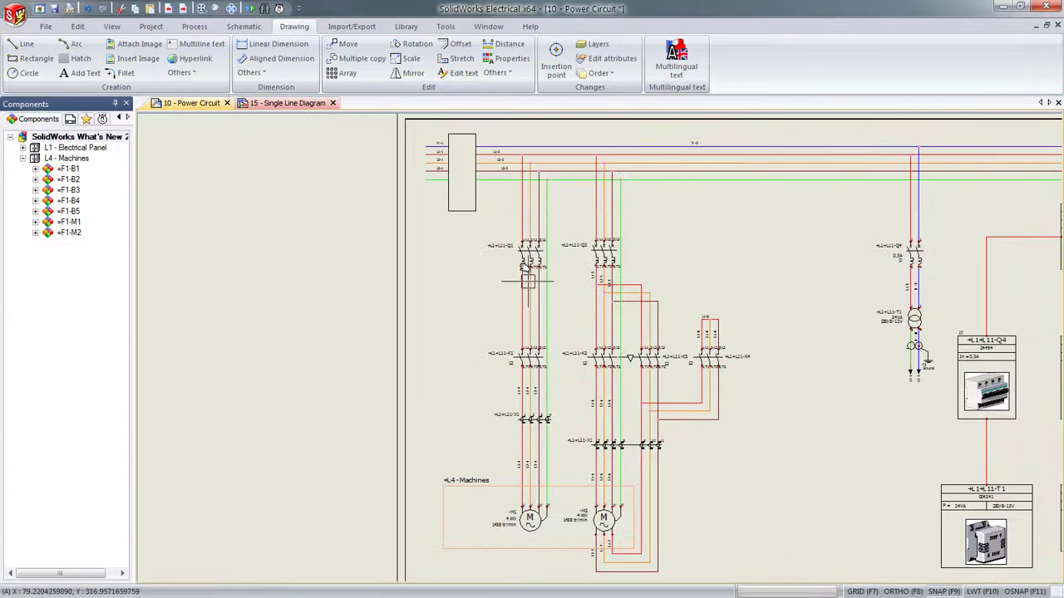
pyautogui.click(487, 196)
pyautogui.moveTo(524, 456); pyautogui.dragTo(563, 545)
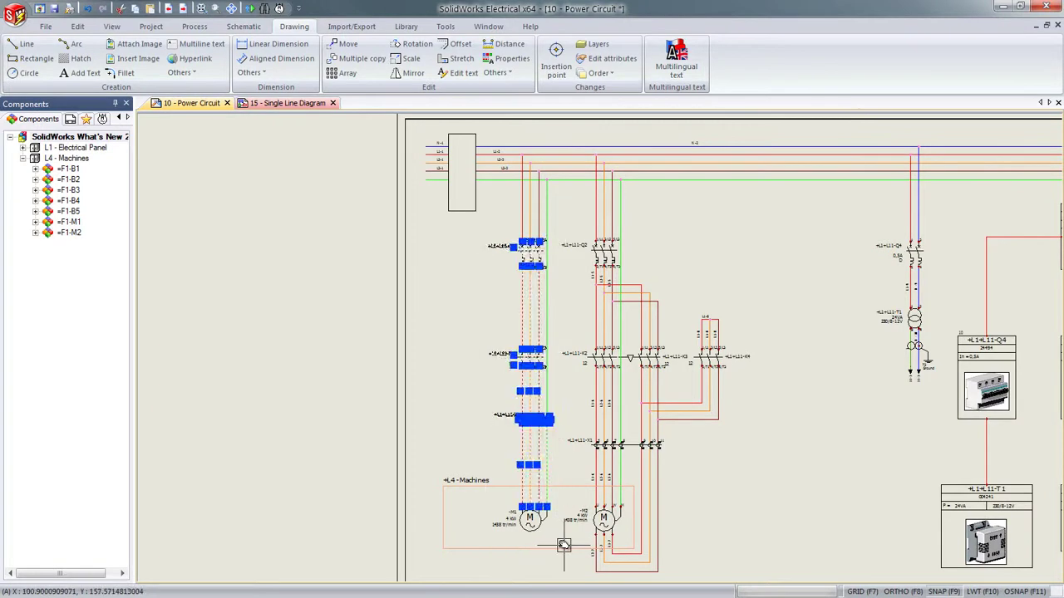
pyautogui.click(530, 518)
pyautogui.click(546, 304)
pyautogui.click(539, 223)
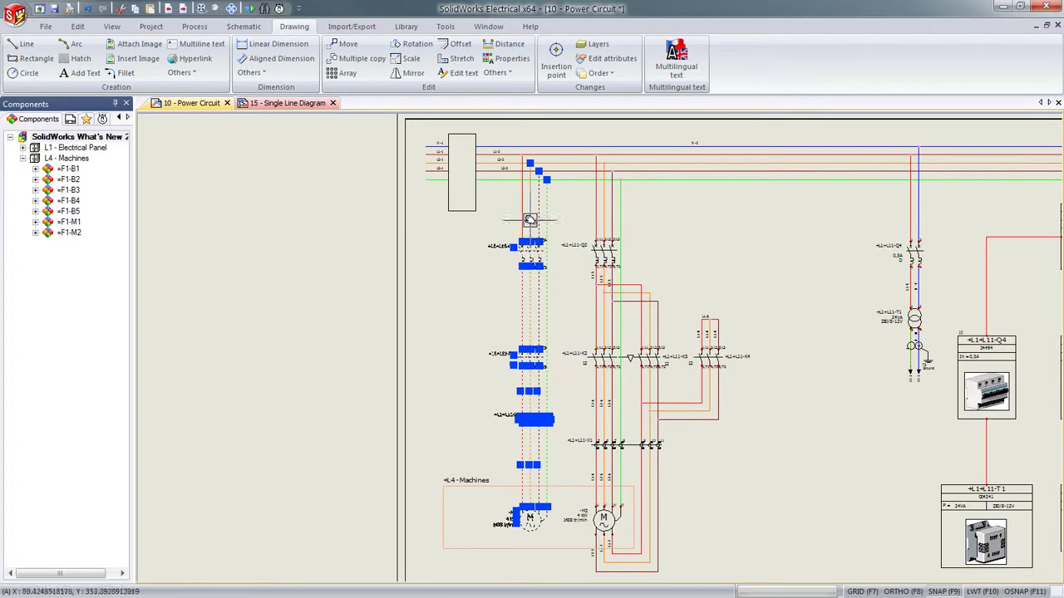
pyautogui.click(521, 217)
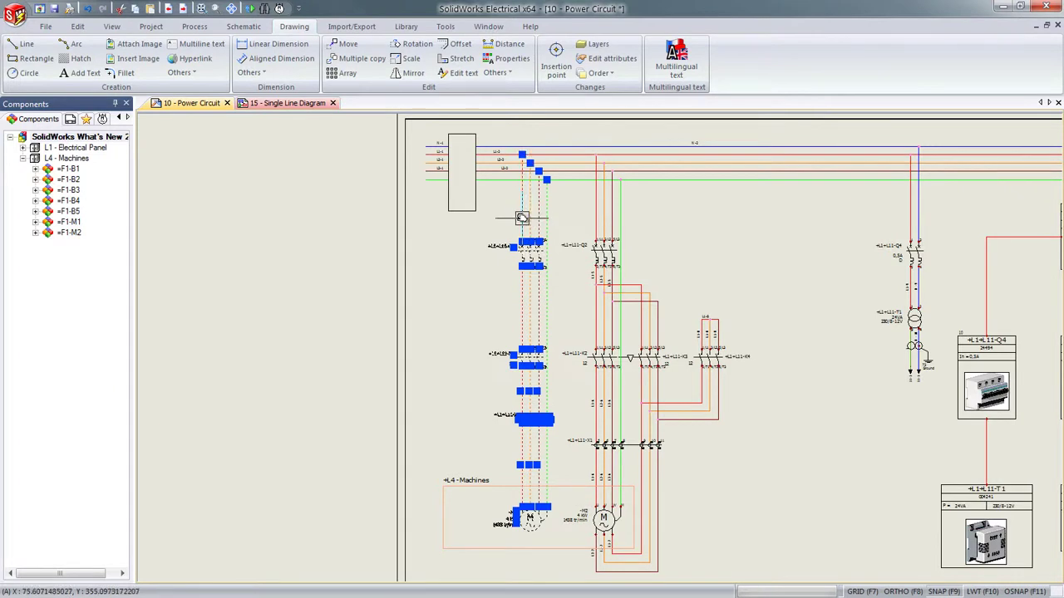
pyautogui.click(78, 26)
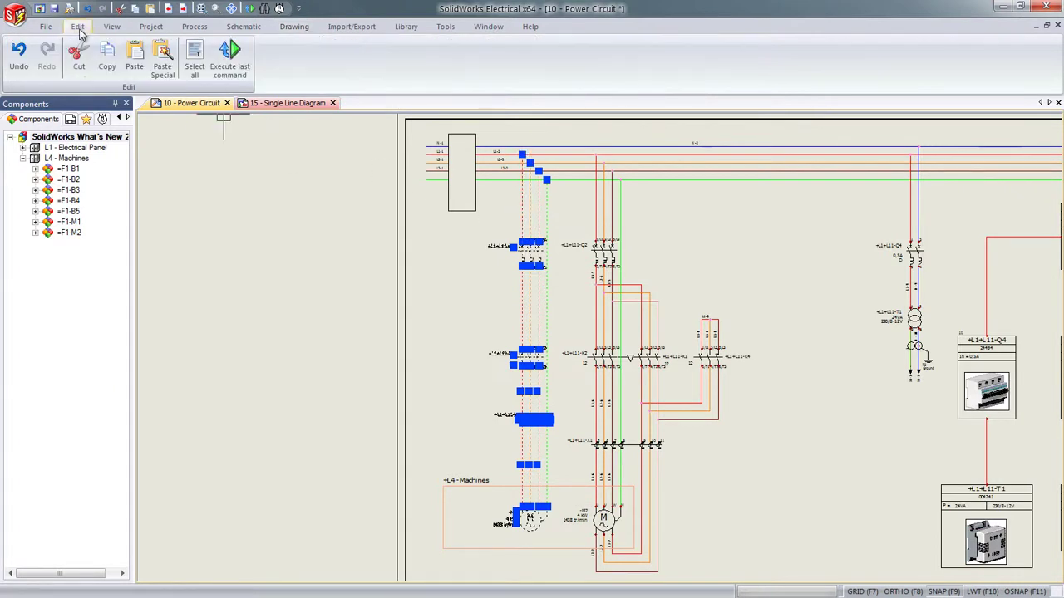
pyautogui.click(106, 54)
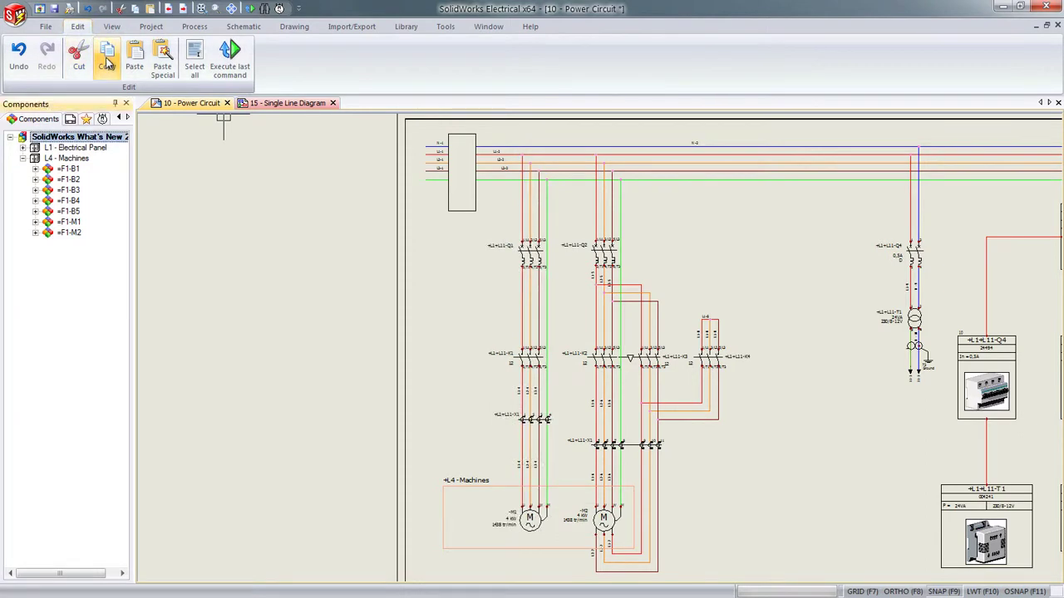
# Step: Paste Special the copied motor branch between the K4 contactor and the Q4 branch, using Create new mark for the terminal strip
pyautogui.click(164, 65)
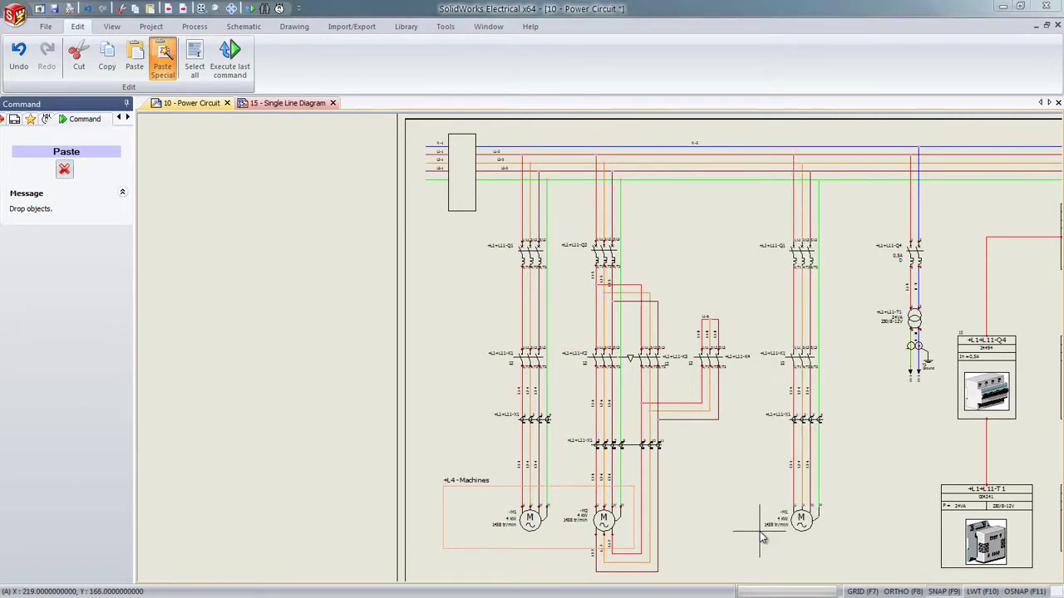
pyautogui.click(760, 535)
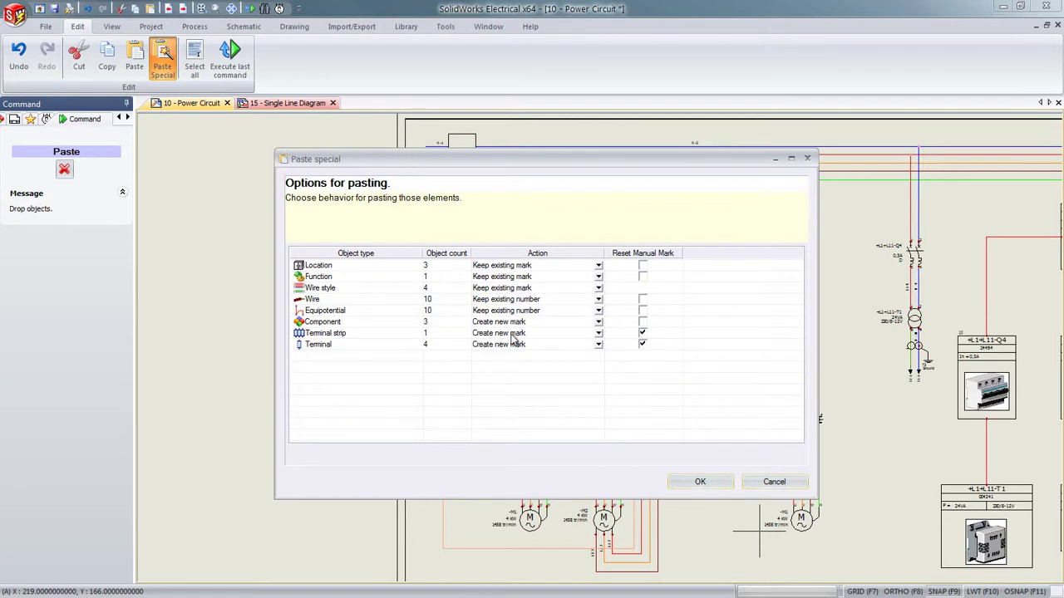
pyautogui.click(597, 333)
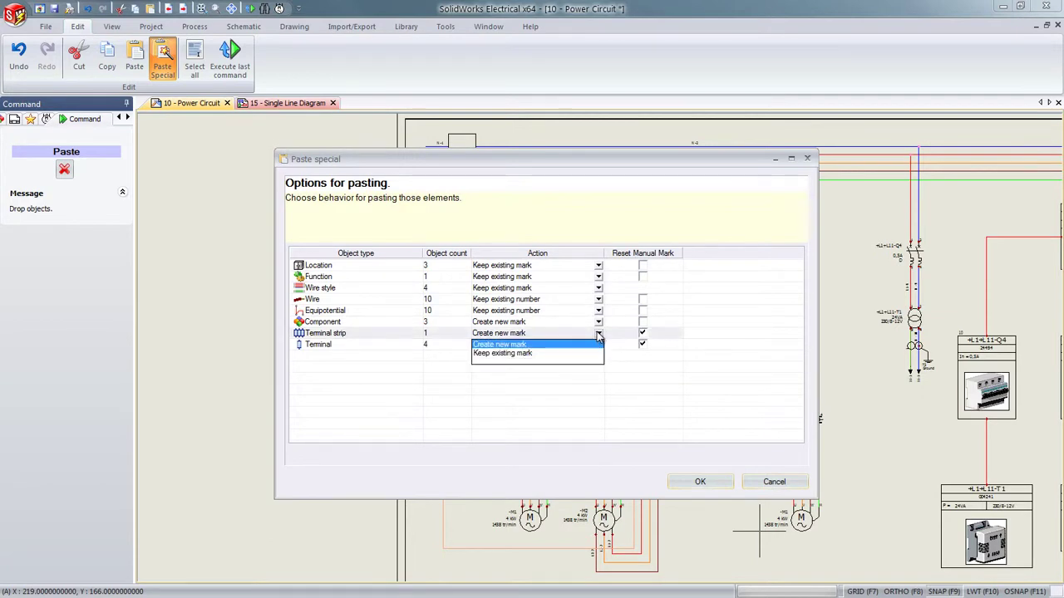
pyautogui.click(592, 347)
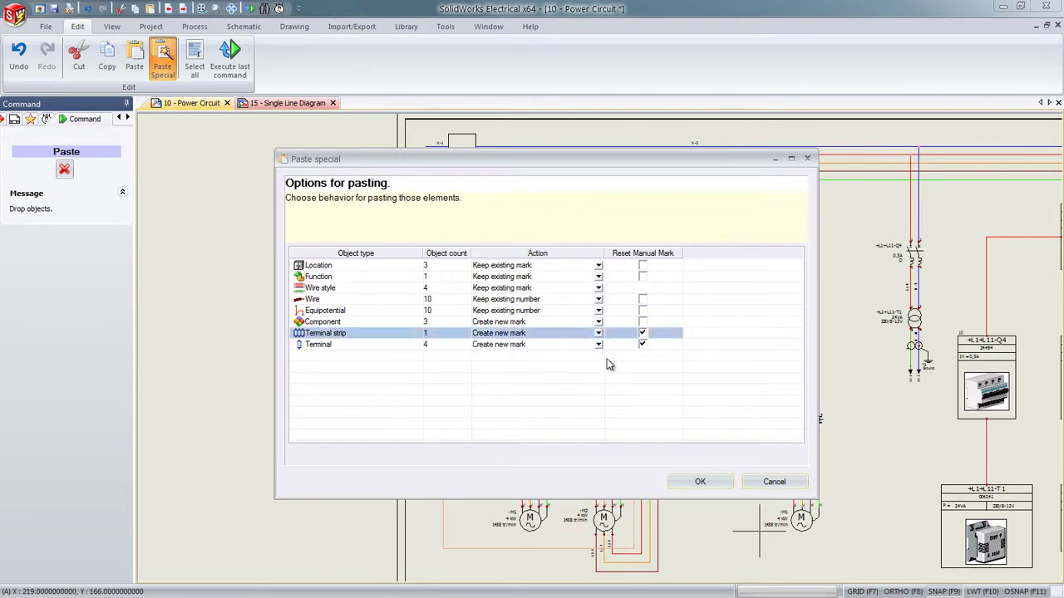
pyautogui.click(713, 483)
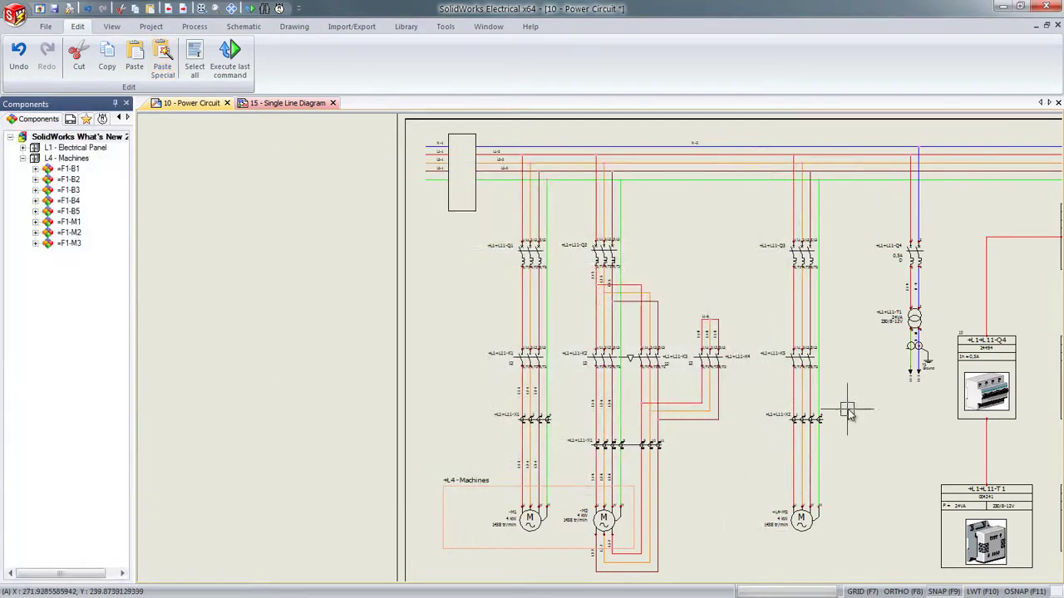
# Step: Show the wire labels on the three phase wires between Q1 and K1 in the Power Circuit drawing
pyautogui.scroll(1, 850, 409)
pyautogui.moveTo(824, 257); pyautogui.dragTo(804, 168, button='middle')
pyautogui.moveTo(351, 147); pyautogui.dragTo(599, 286, button='middle')
pyautogui.scroll(1, 514, 290)
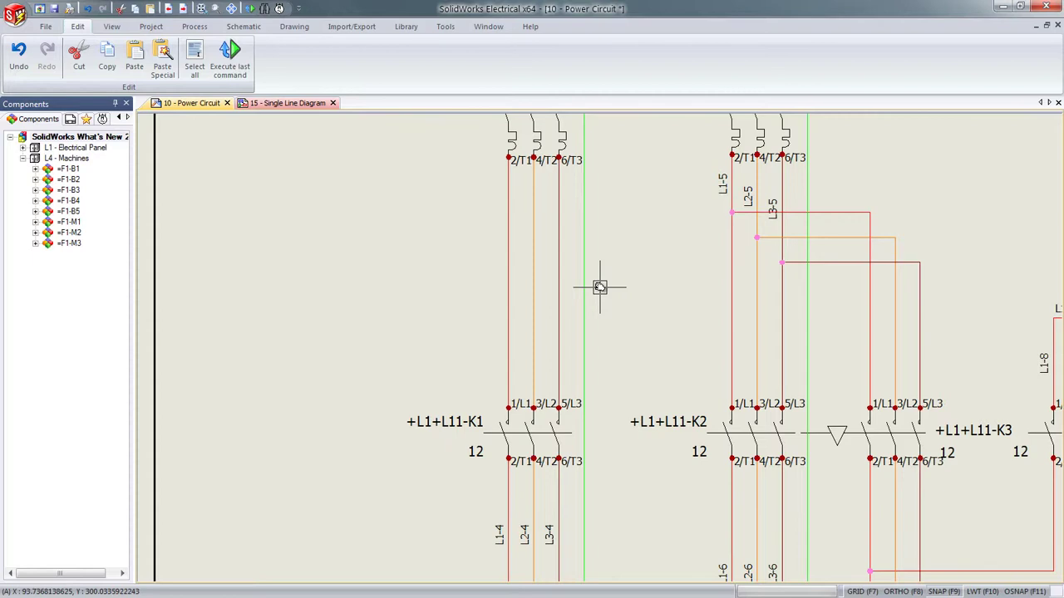
pyautogui.click(509, 275)
pyautogui.click(532, 275)
pyautogui.click(555, 276)
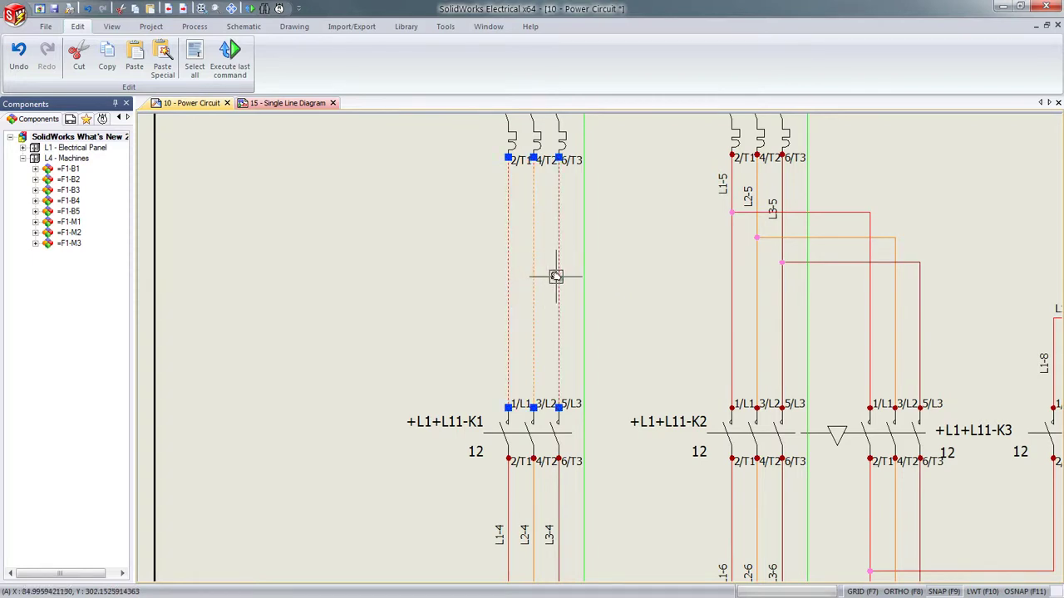
pyautogui.rightClick(555, 276)
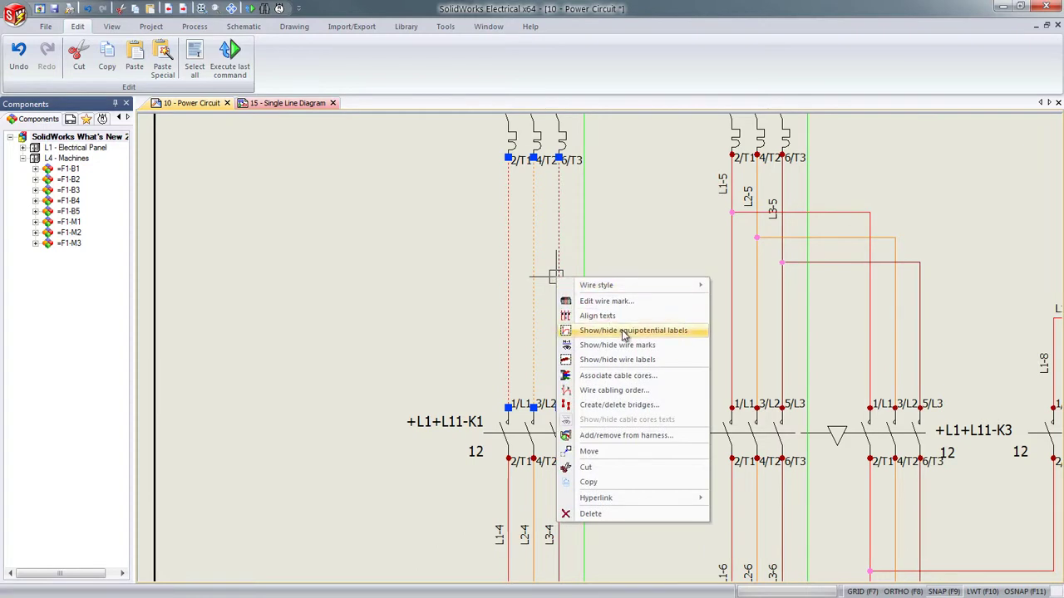
pyautogui.click(675, 362)
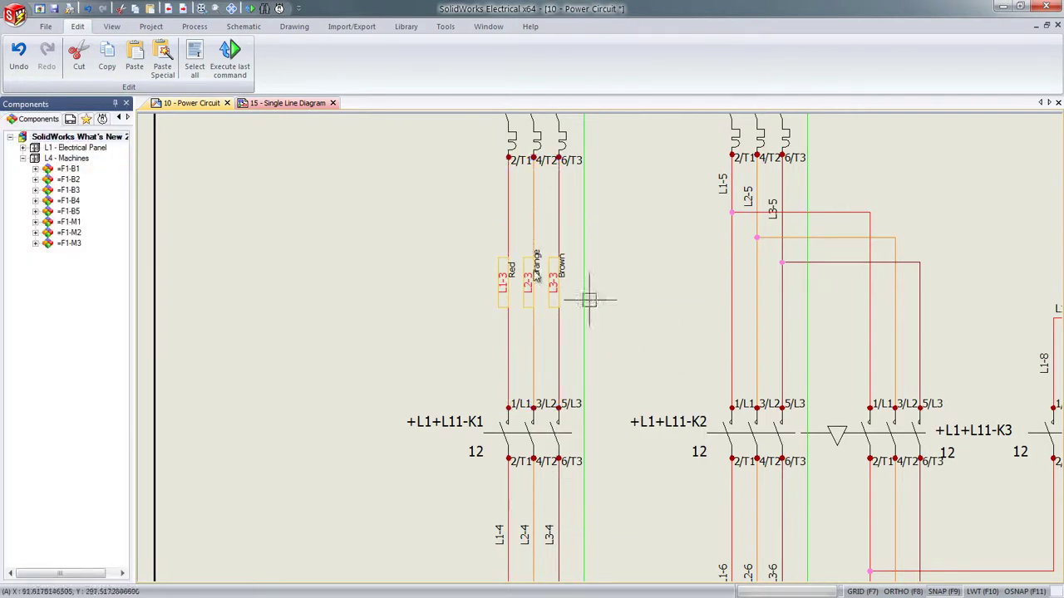
# Step: Review the wire, equipotential, cable and location label settings in the project's graphic configuration and close the project settings
pyautogui.click(156, 27)
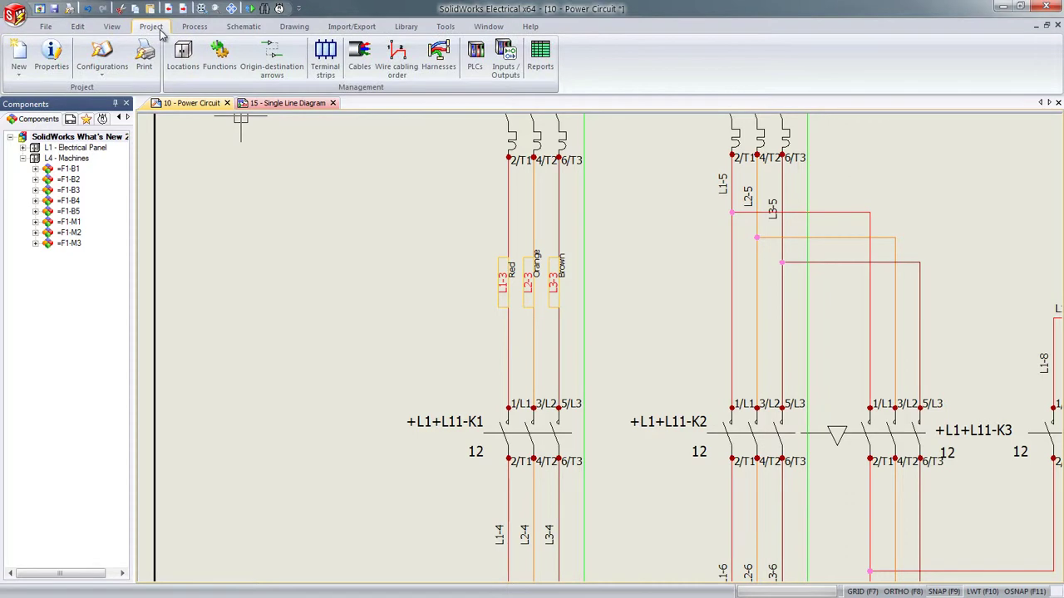
pyautogui.click(113, 55)
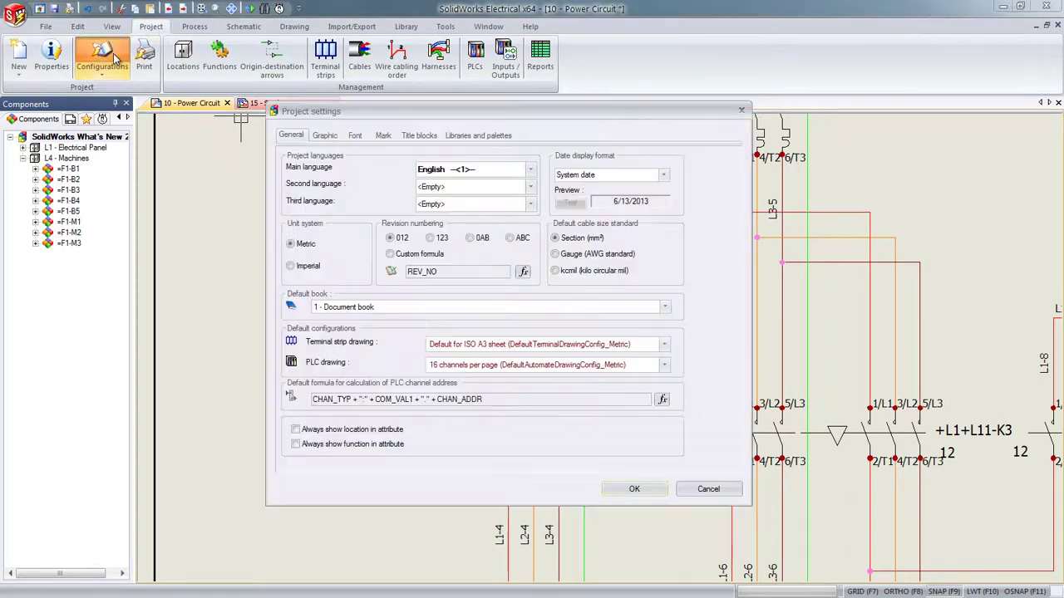
pyautogui.click(324, 135)
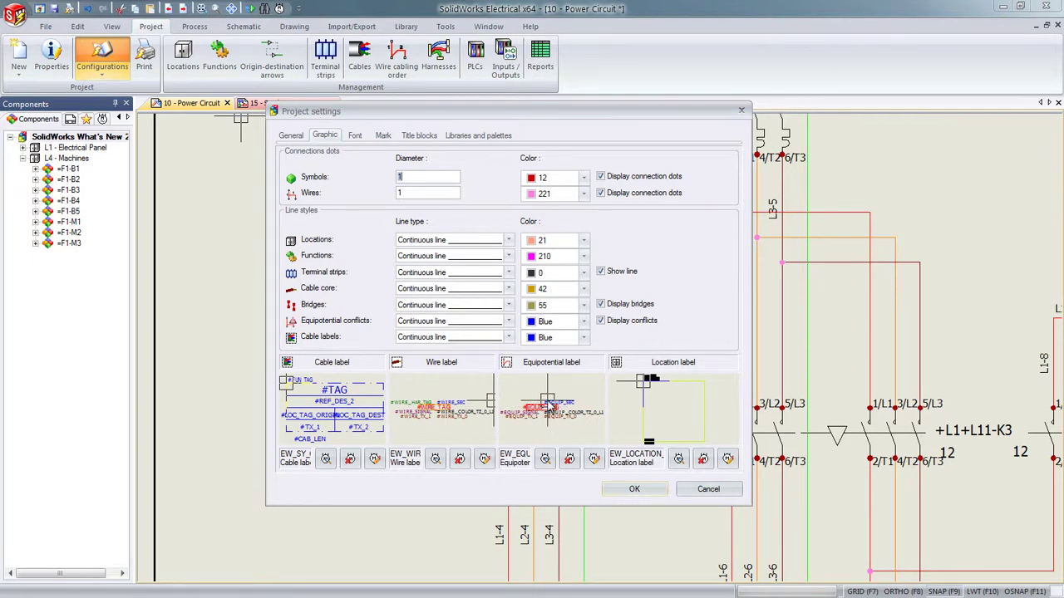
pyautogui.click(636, 488)
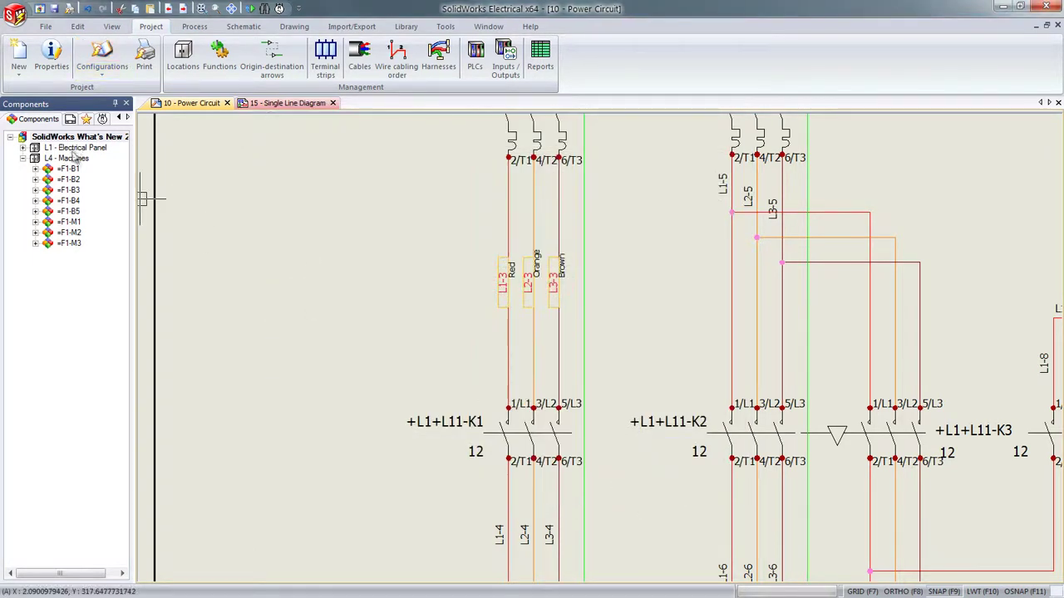
# Step: Open the 11 - Control Circuit and 12 - Control Circuit drawings from the project's Schematics folder
pyautogui.click(70, 119)
pyautogui.doubleClick(80, 202)
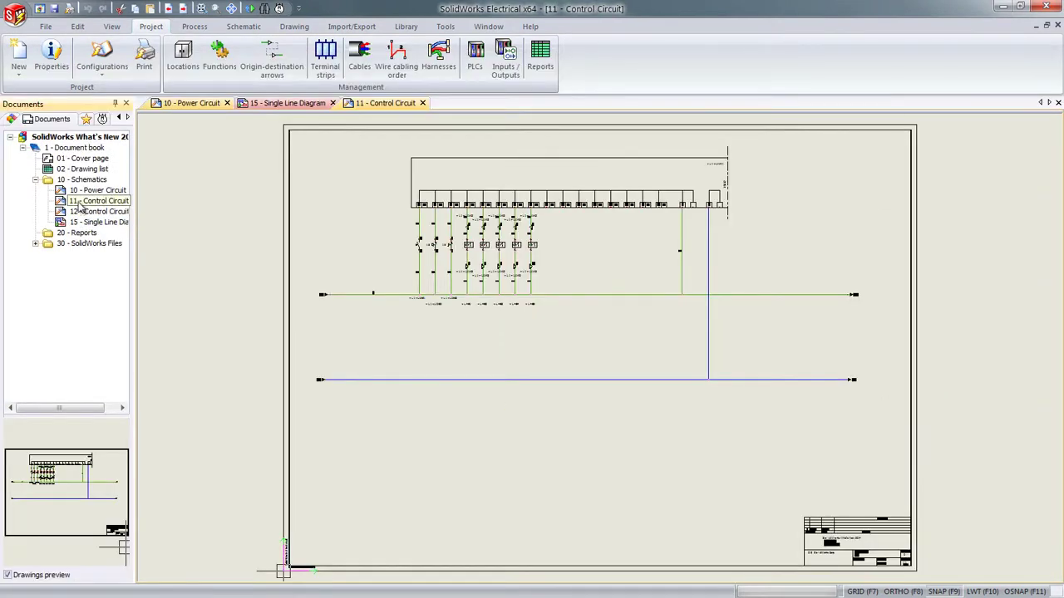
pyautogui.doubleClick(83, 211)
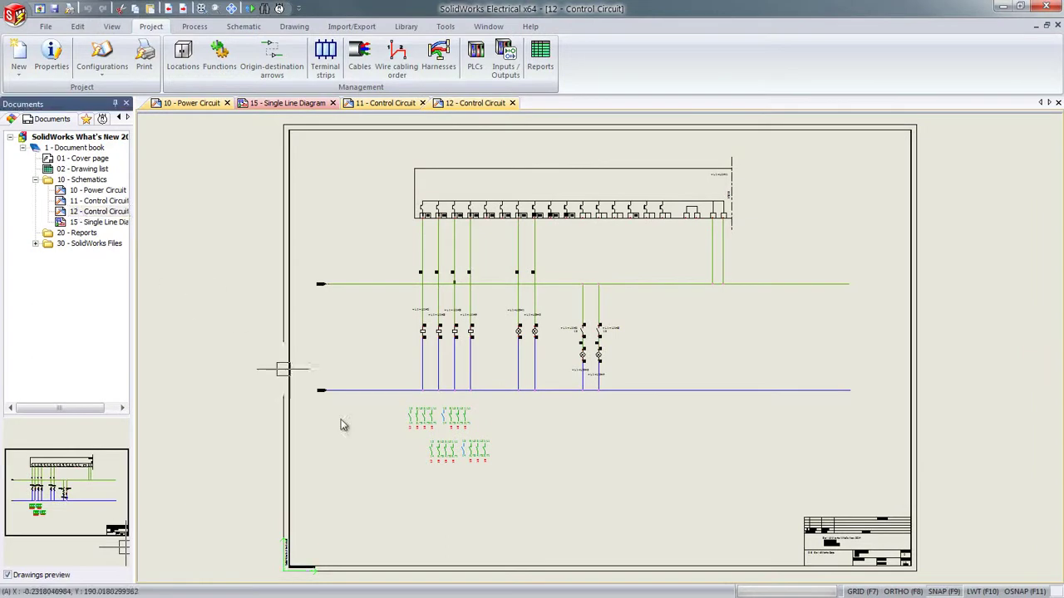
# Step: Examine the general cross-reference style options for the K1 contact cross-references in drawing 12, then close the configuration
pyautogui.scroll(5, 466, 436)
pyautogui.rightClick(354, 396)
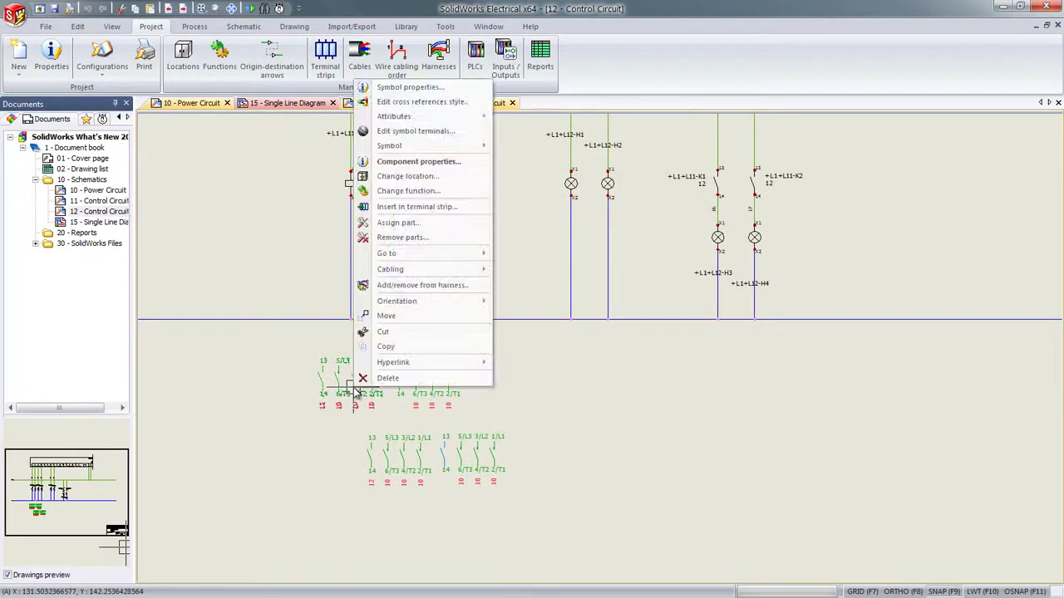
pyautogui.click(384, 101)
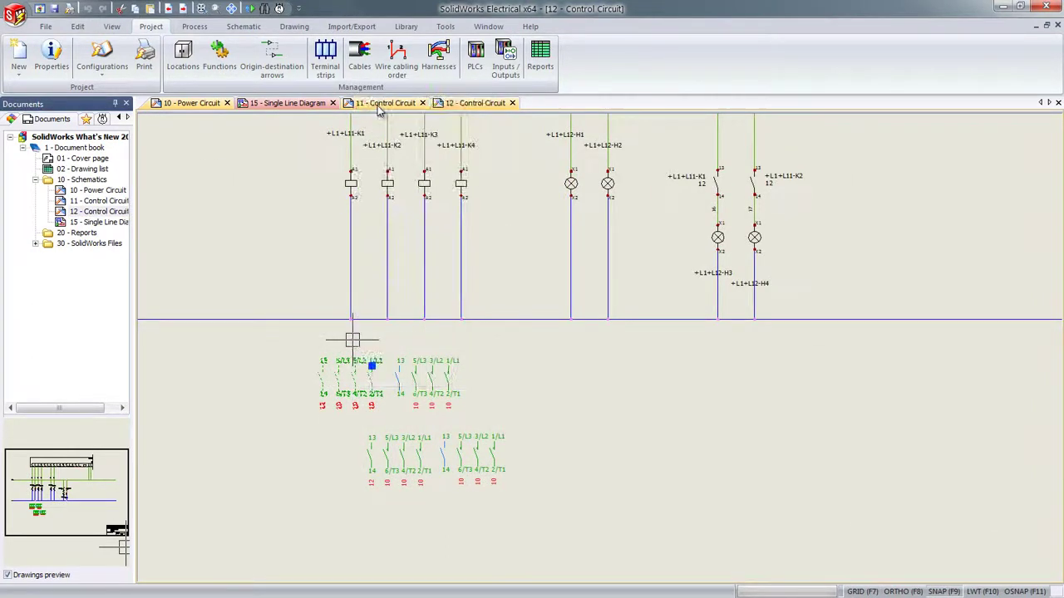
pyautogui.click(261, 219)
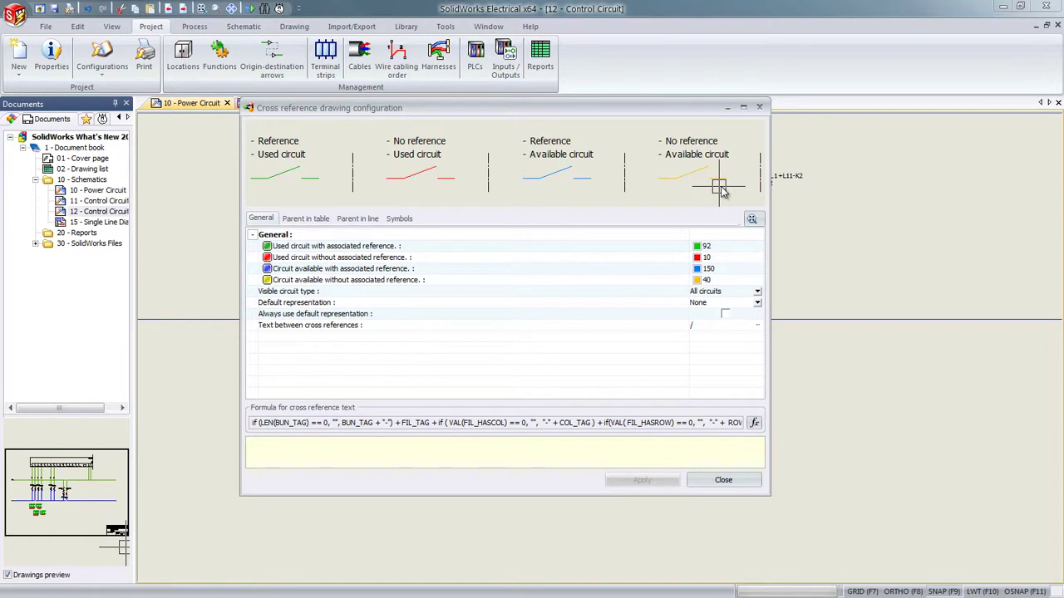
pyautogui.click(735, 480)
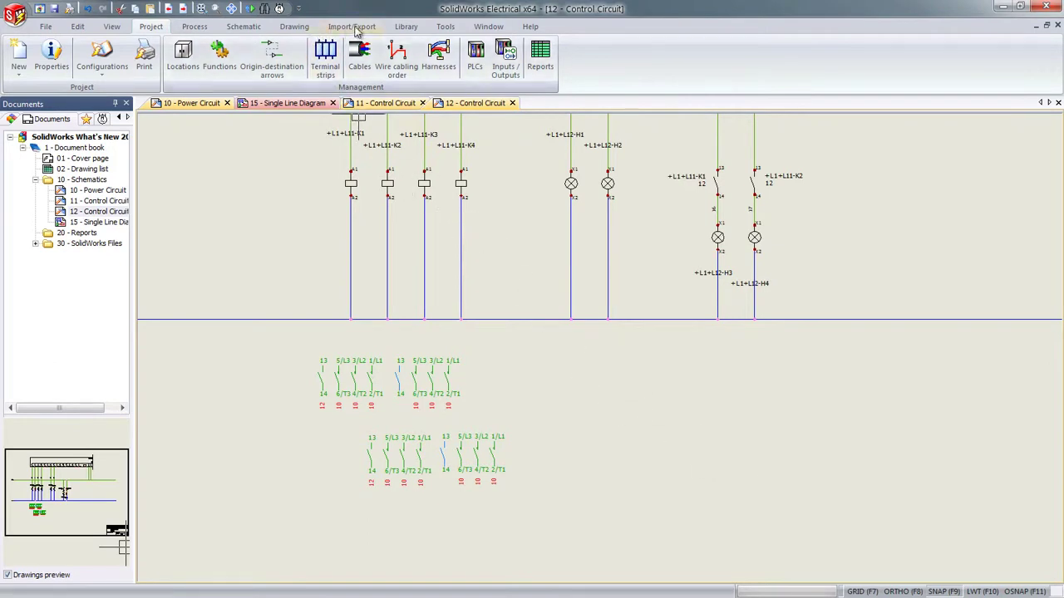
# Step: Open the Manufacturer parts manager and go to the TraceParts web portal for downloading parts
pyautogui.click(402, 28)
pyautogui.click(265, 58)
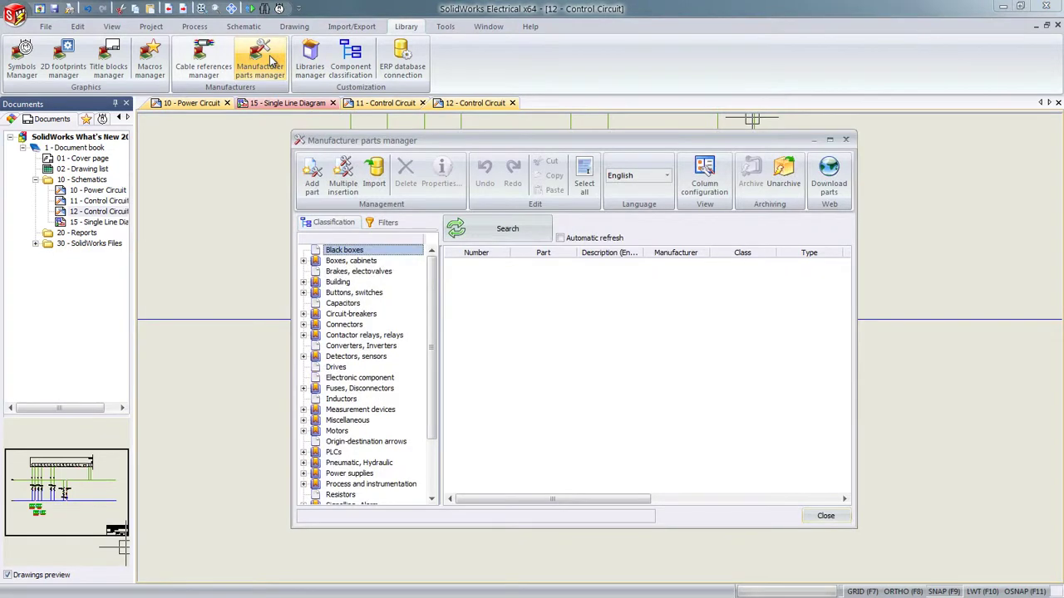
pyautogui.click(835, 193)
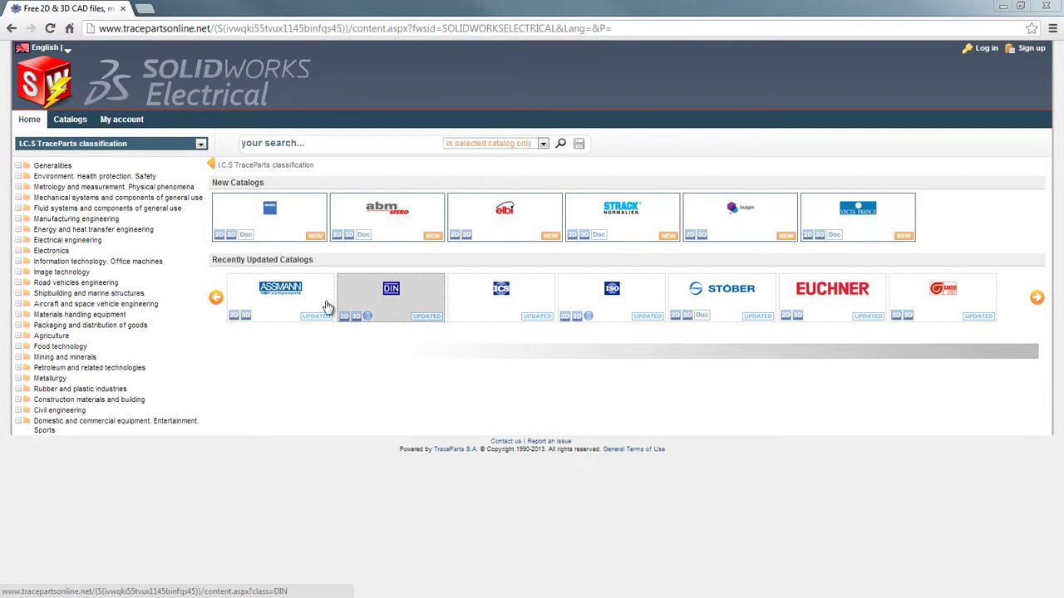
# Step: Browse the recently updated catalogs and expand the Electrical engineering and Electrical engineering in general categories of the classification
pyautogui.click(1037, 301)
pyautogui.click(1037, 299)
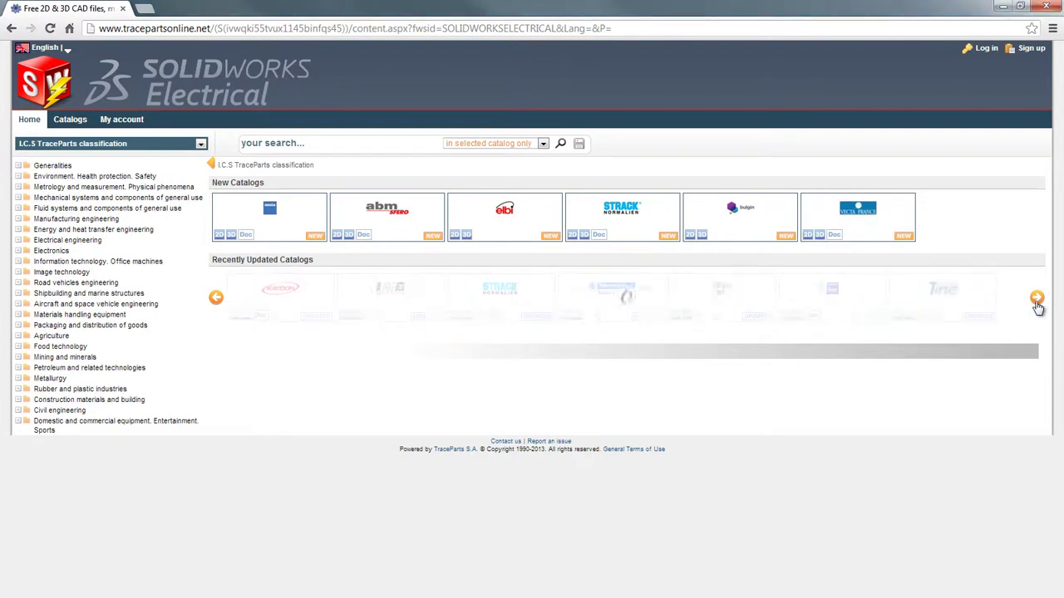
pyautogui.click(20, 241)
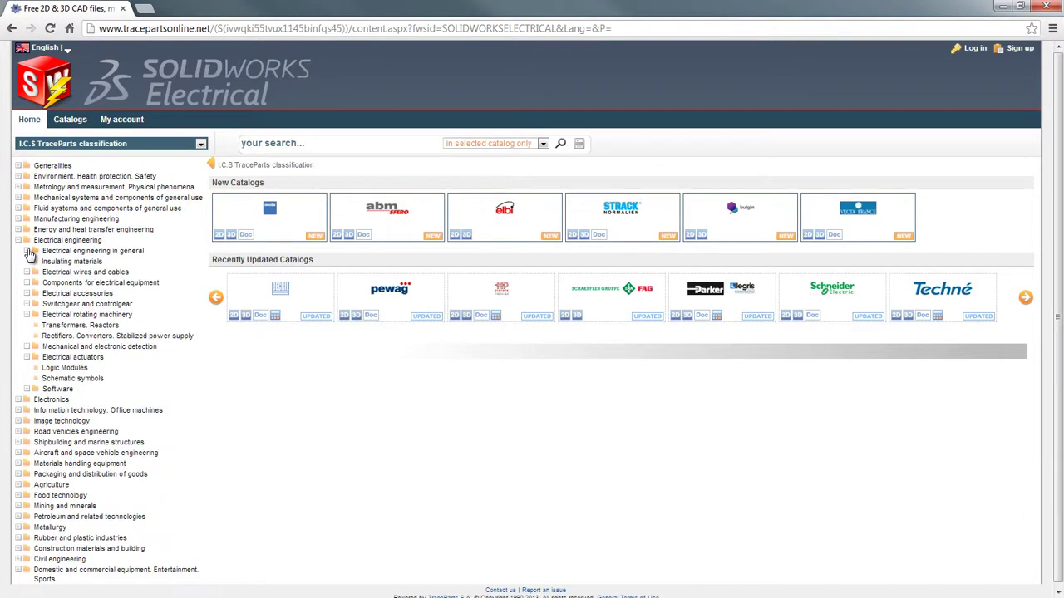
pyautogui.click(27, 251)
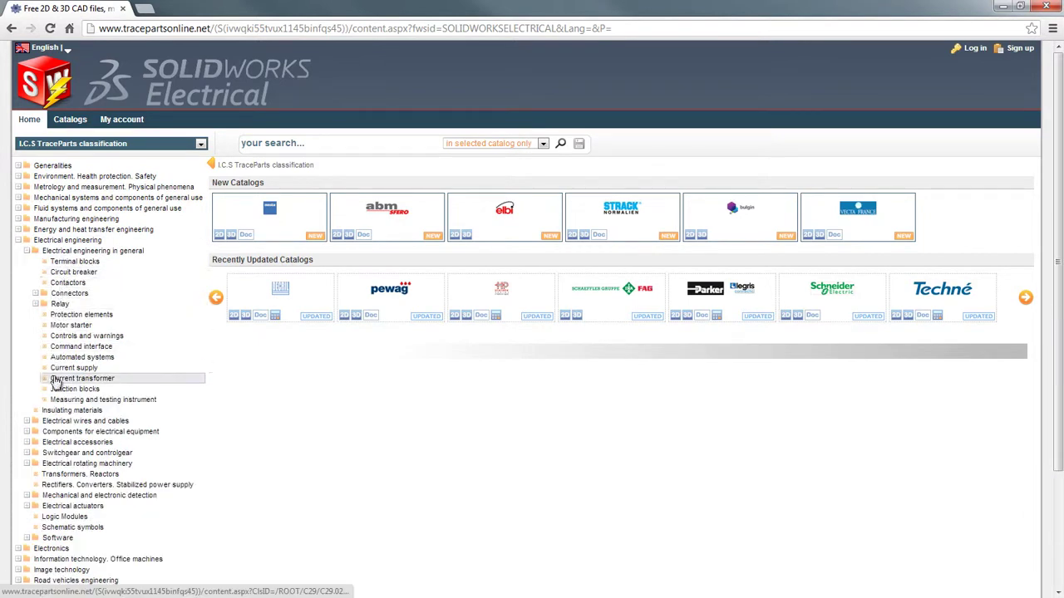
# Step: Search the parts portal for "contactor" and open the Legrand power contactors 230 VAC coil, 3-pole 400 VAC
pyautogui.click(317, 144)
pyautogui.write('contac')
pyautogui.press('Down')
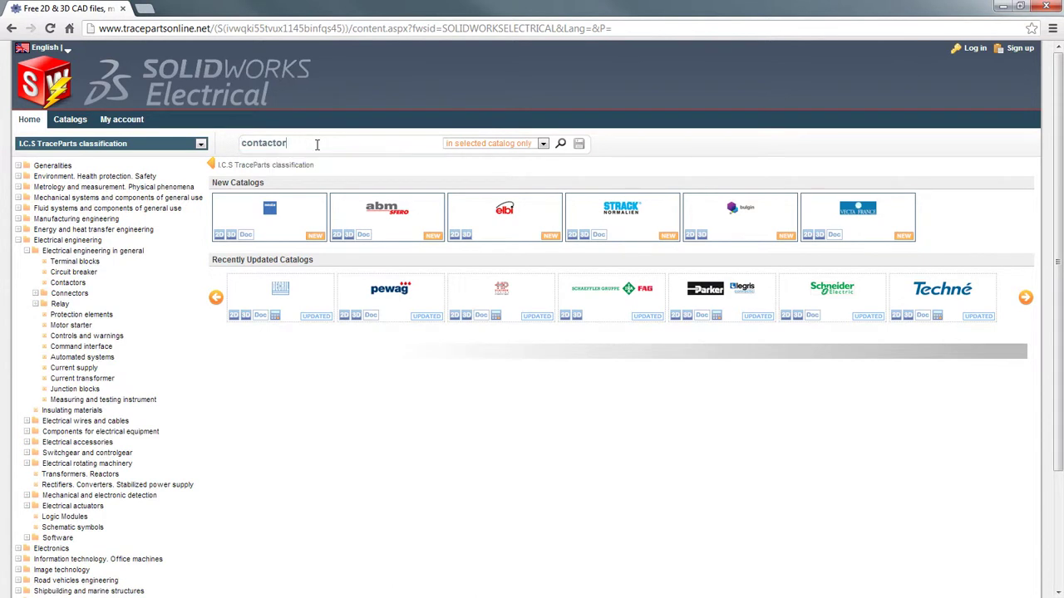
pyautogui.press('Return')
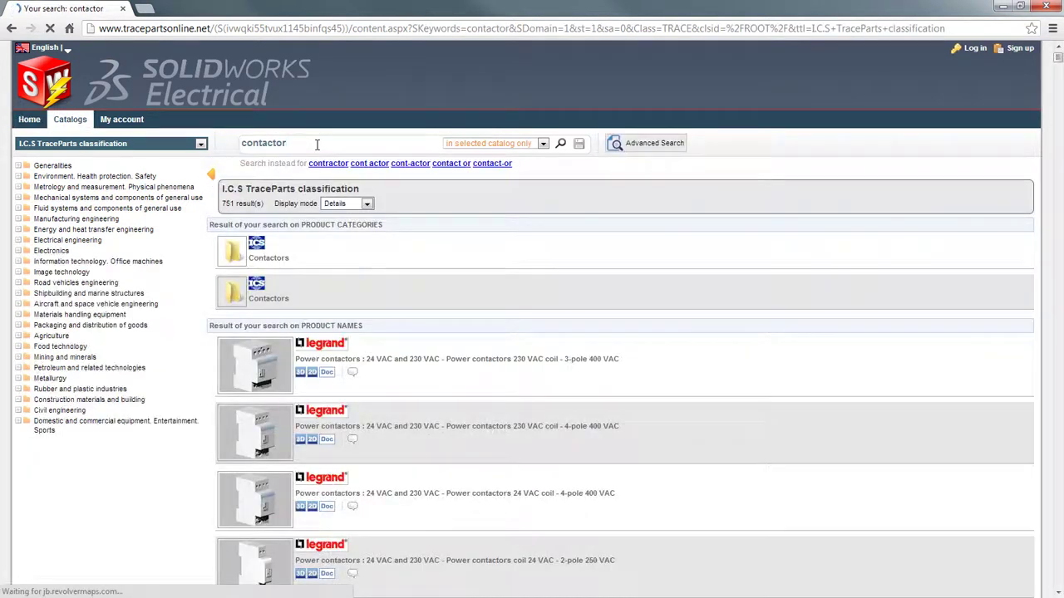
pyautogui.scroll(-1, 478, 288)
pyautogui.scroll(-2, 478, 289)
pyautogui.moveTo(1058, 65)
pyautogui.mouseDown()
pyautogui.moveTo(1060, 163)
pyautogui.moveTo(1057, 55)
pyautogui.mouseUp()
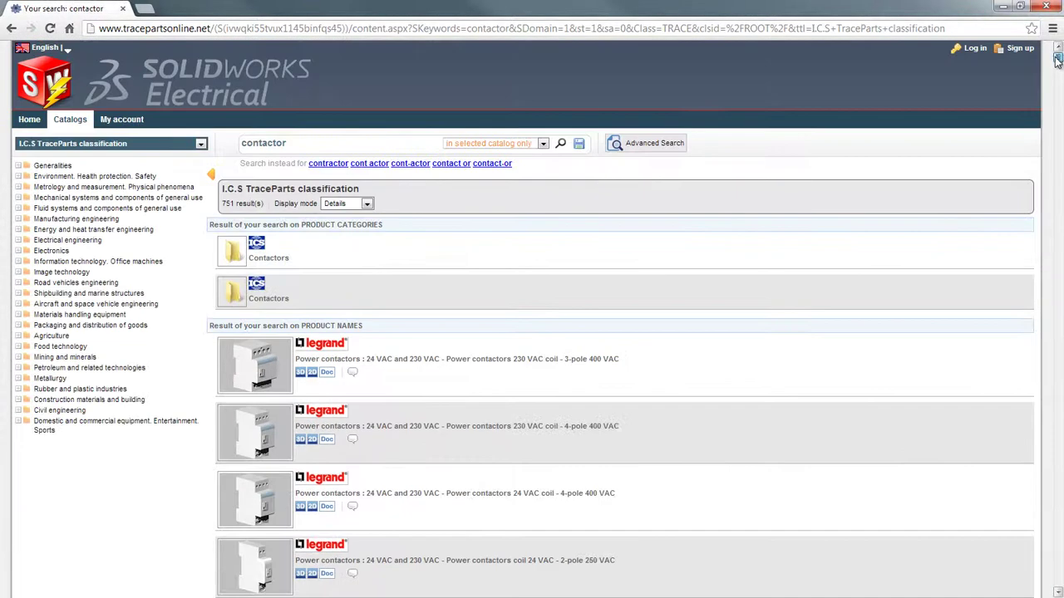
pyautogui.click(422, 346)
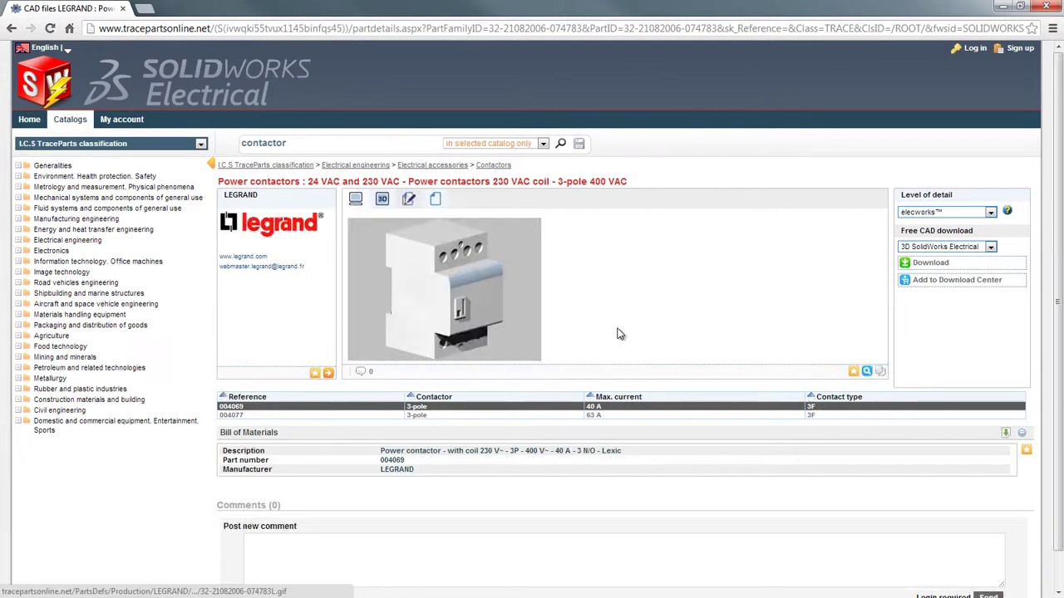